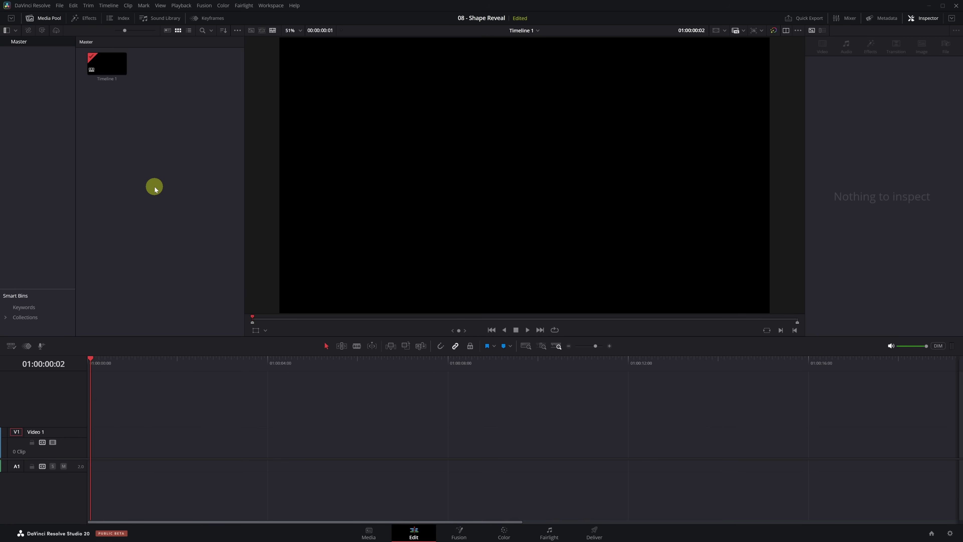
Create a new 5-second Fusion Composition clip in the Media Pool.
right_click(155, 188)
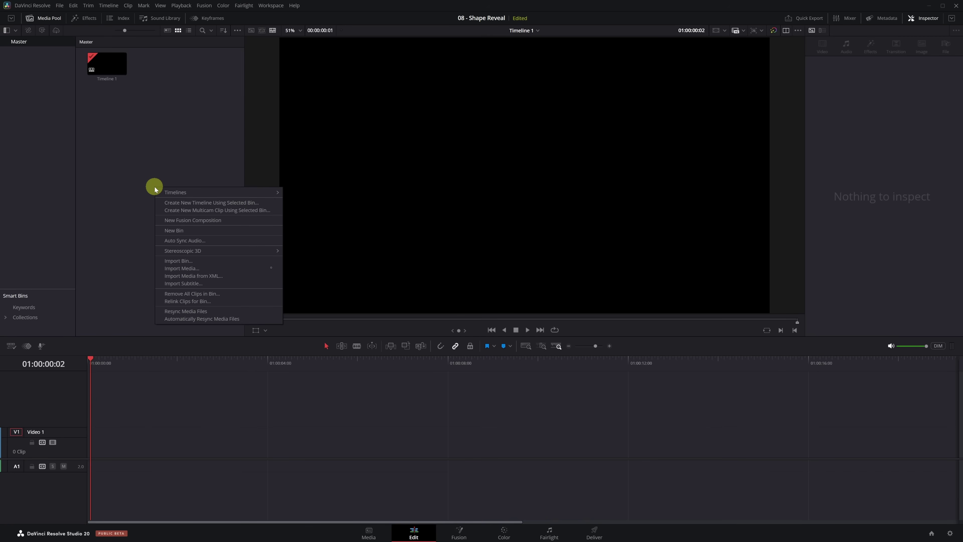
left_click(188, 222)
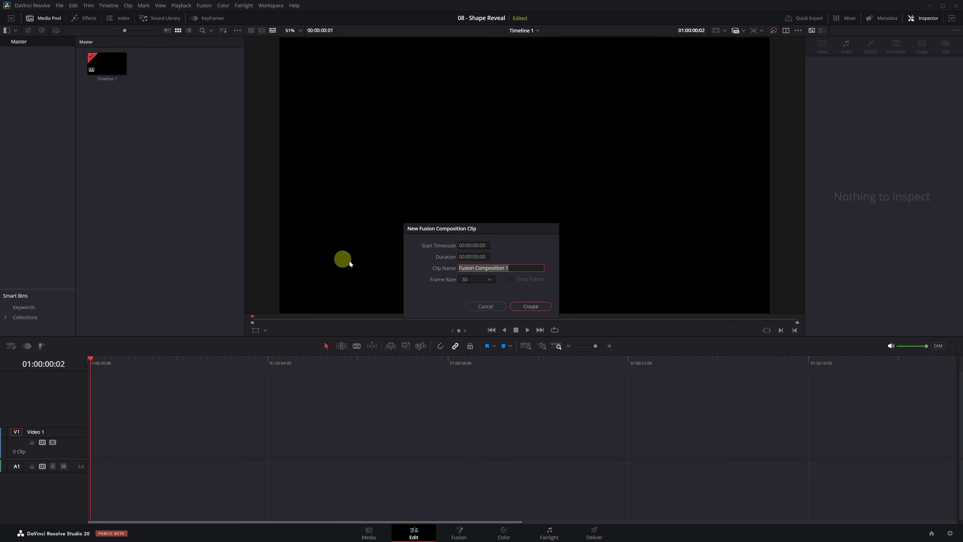
left_click(530, 306)
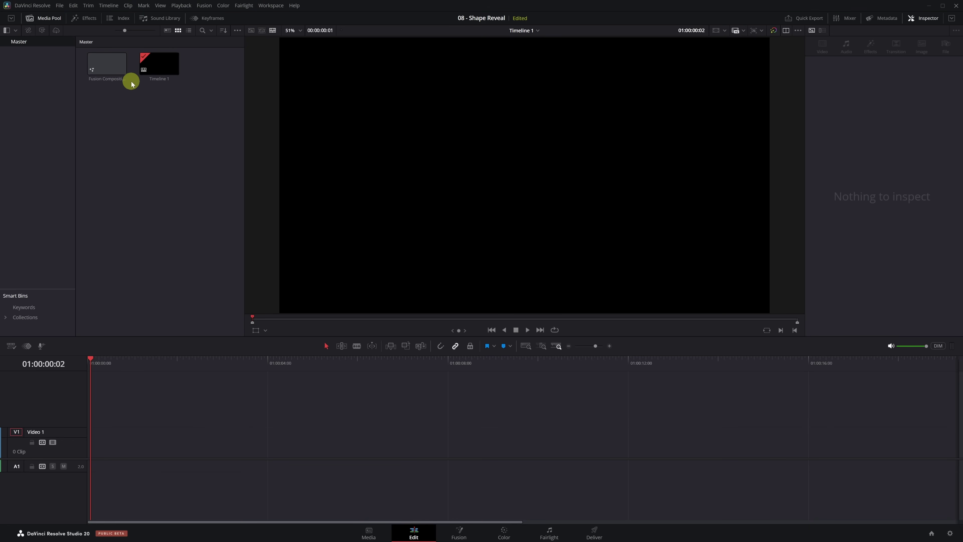
Place Fusion Composition 1 at the start of Video 1 with the playhead on it.
left_click_drag(107, 63, 116, 433)
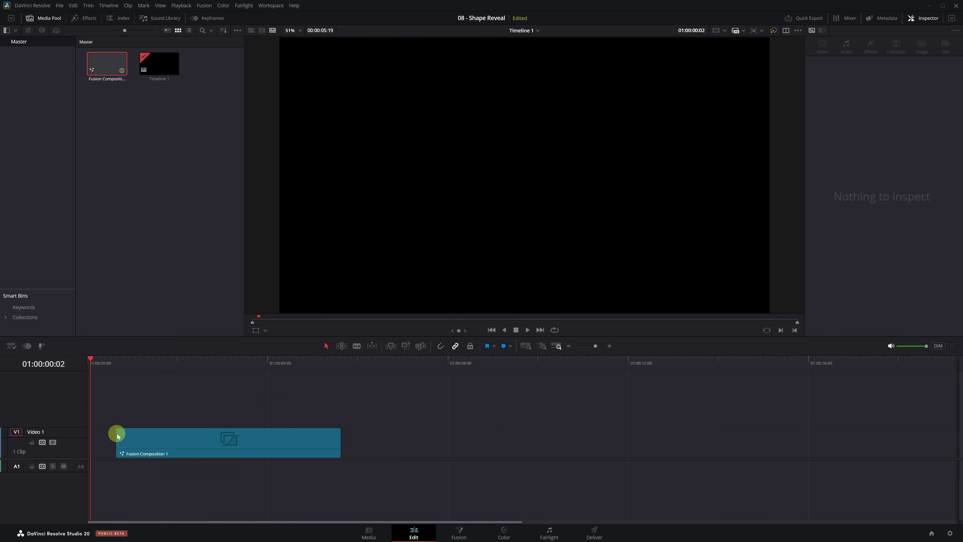
left_click_drag(171, 443, 120, 444)
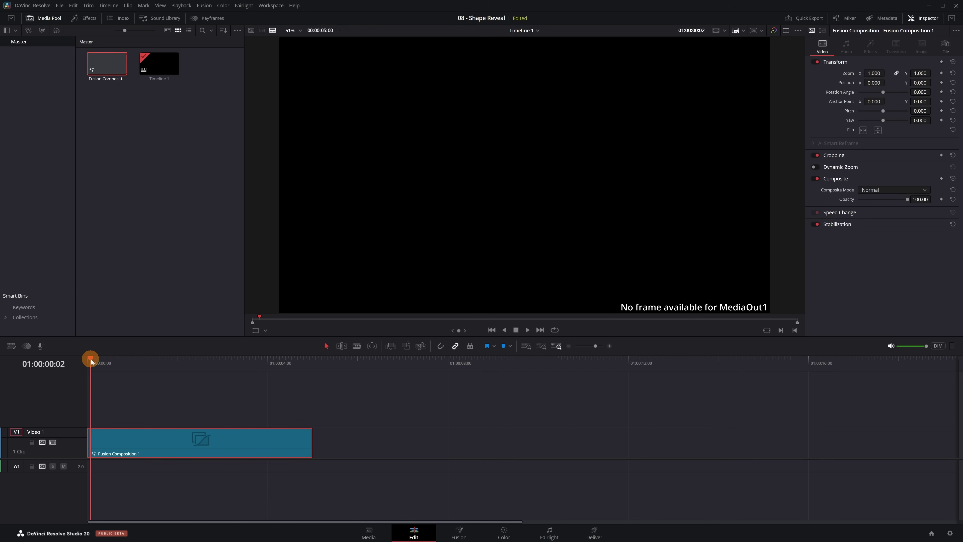
left_click_drag(90, 358, 103, 360)
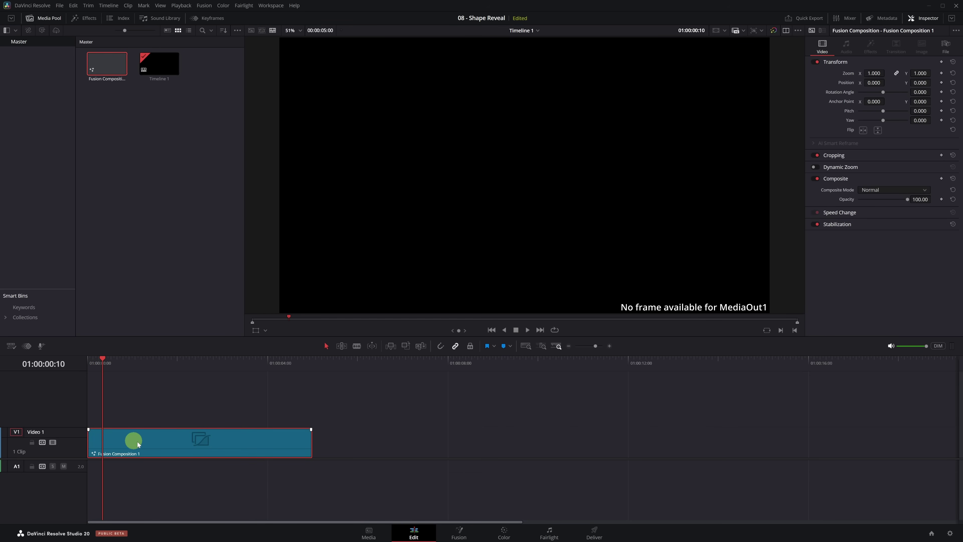
In the Fusion page, add a Background1 node wired into MediaOut1.
left_click(460, 531)
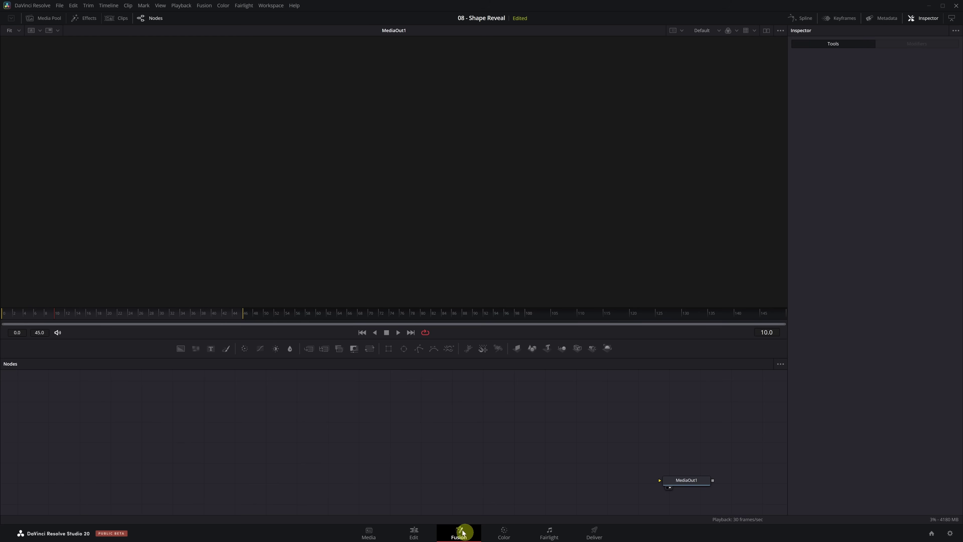
left_click(180, 349)
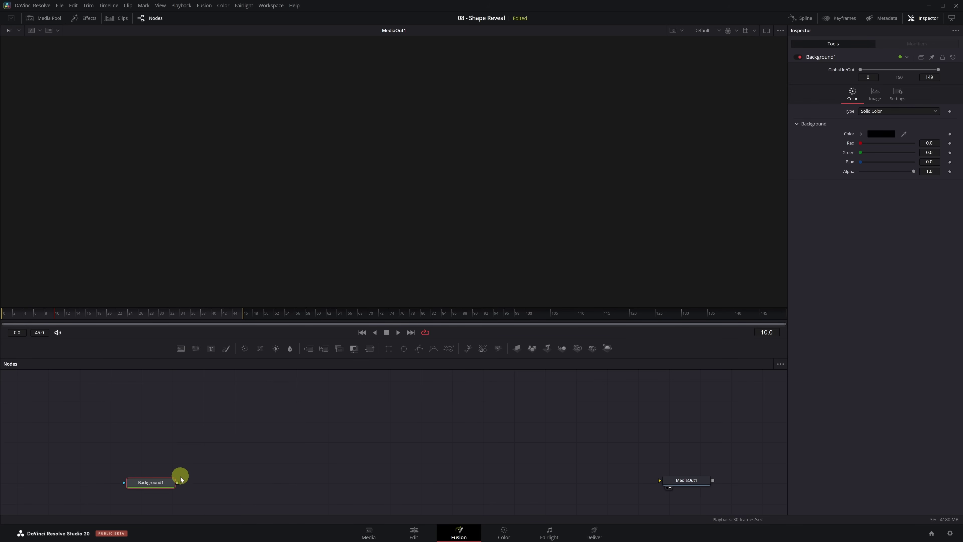
left_click_drag(178, 484, 660, 480)
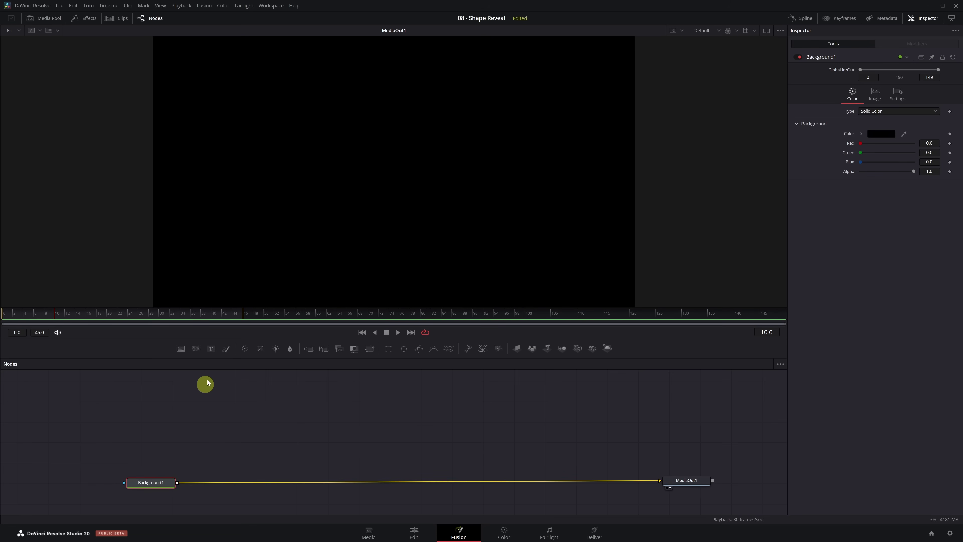
Add a Text+ layer, creating Text1 and Merge1 over the background, and tidy the nodes.
left_click(209, 352)
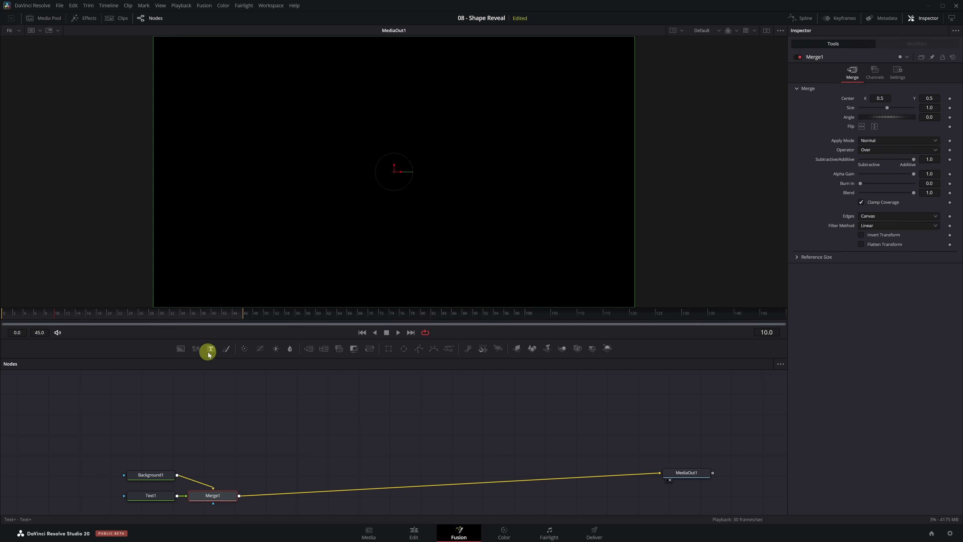
left_click_drag(211, 495, 403, 477)
left_click_drag(161, 495, 413, 435)
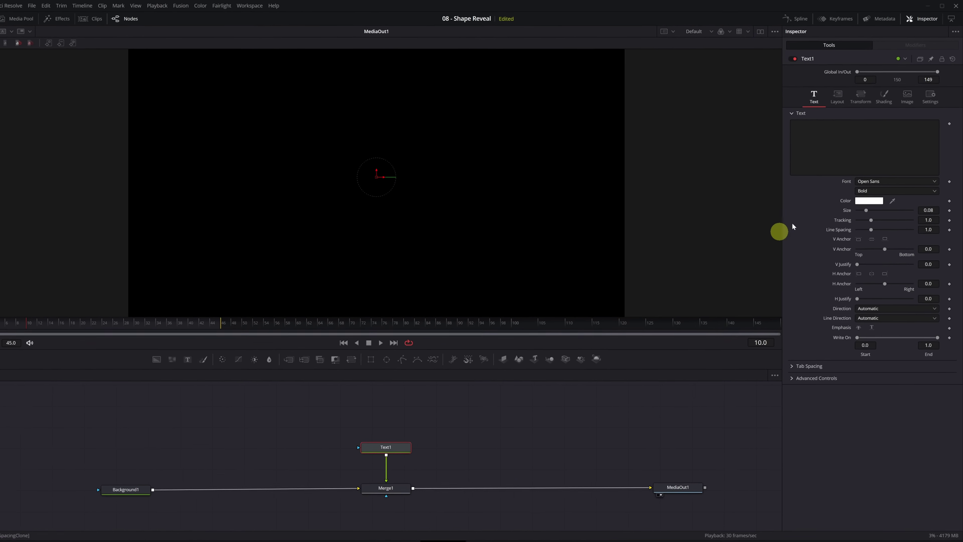
Type SHAPE REVEAL in Text1, set it to Montserrat Black Italic, and enlarge Size to about 0.1258.
left_click(857, 158)
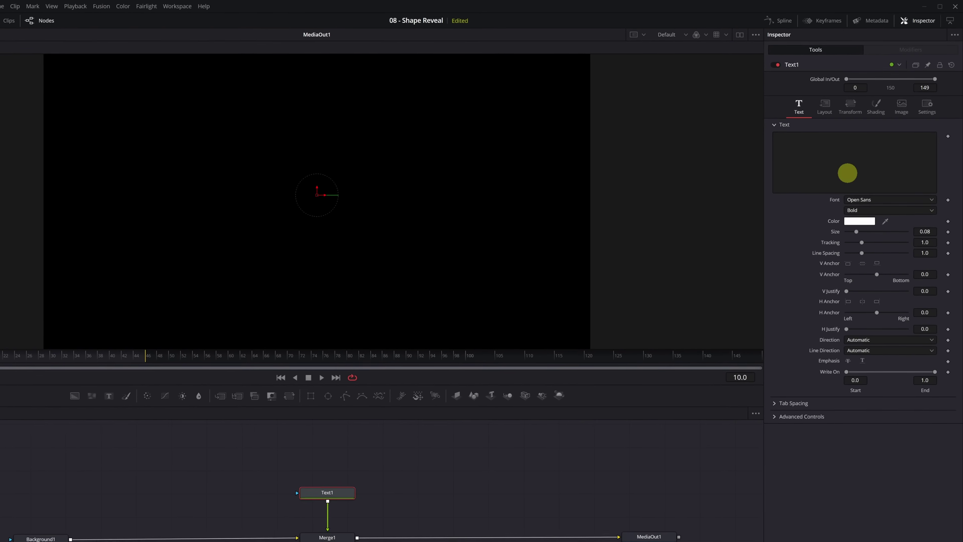
type("SHAPE REVEAL")
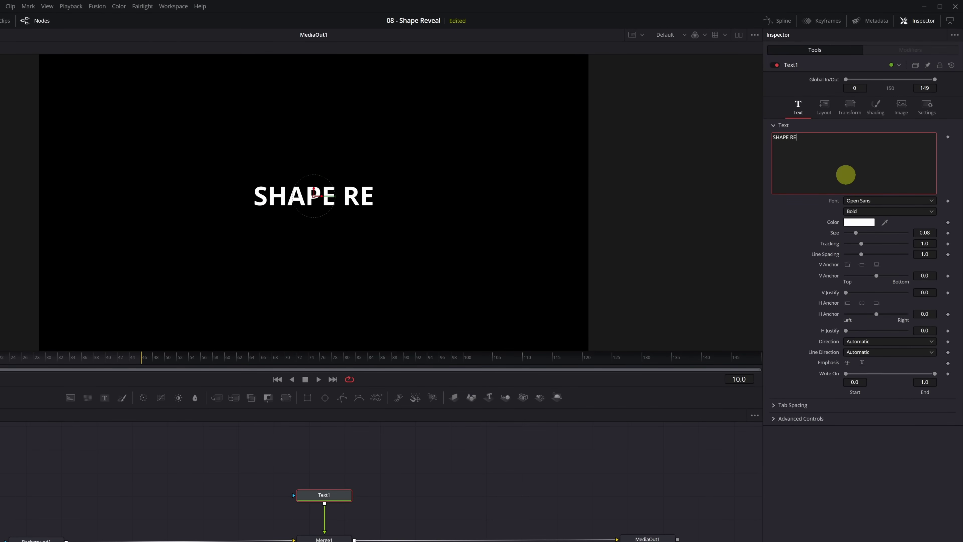
left_click(929, 200)
left_click(893, 391)
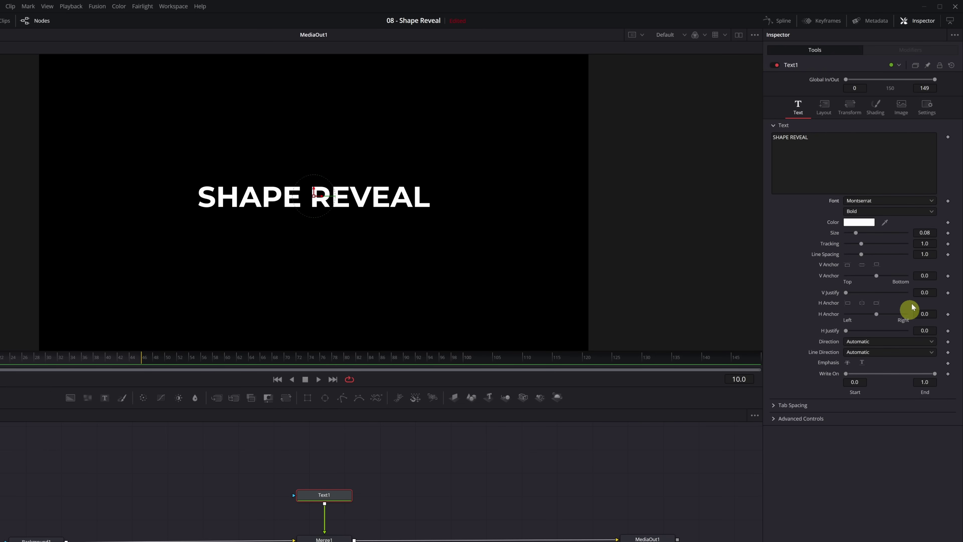
left_click(931, 211)
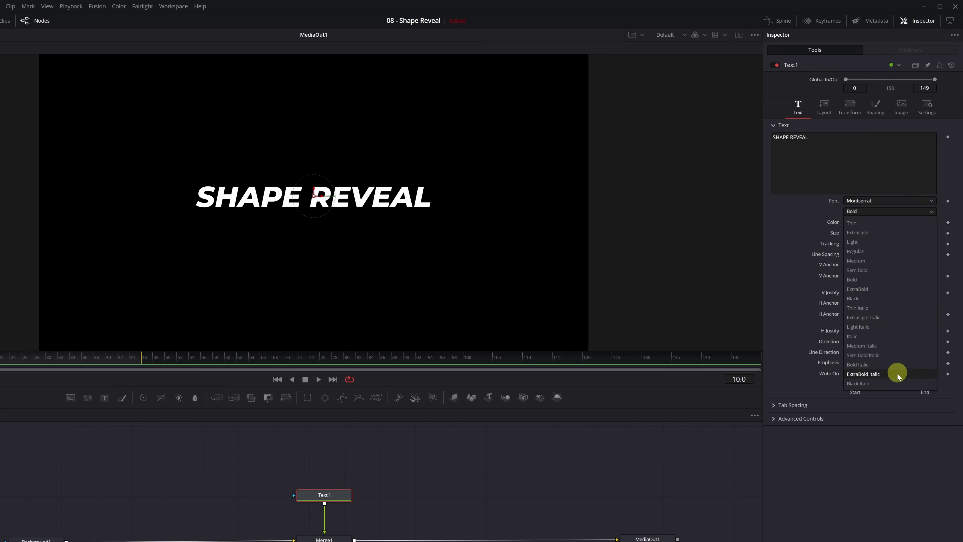
left_click(892, 382)
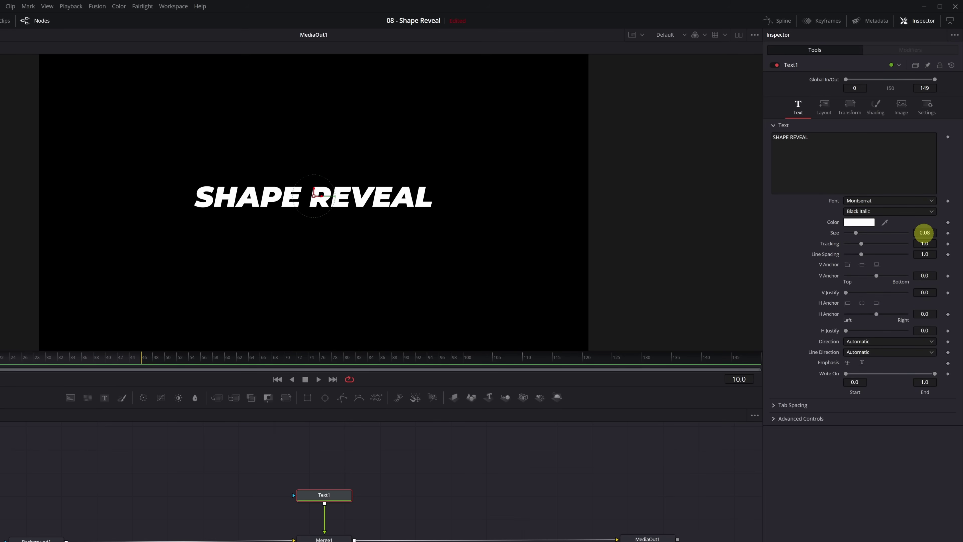
left_click_drag(925, 232, 577, 239)
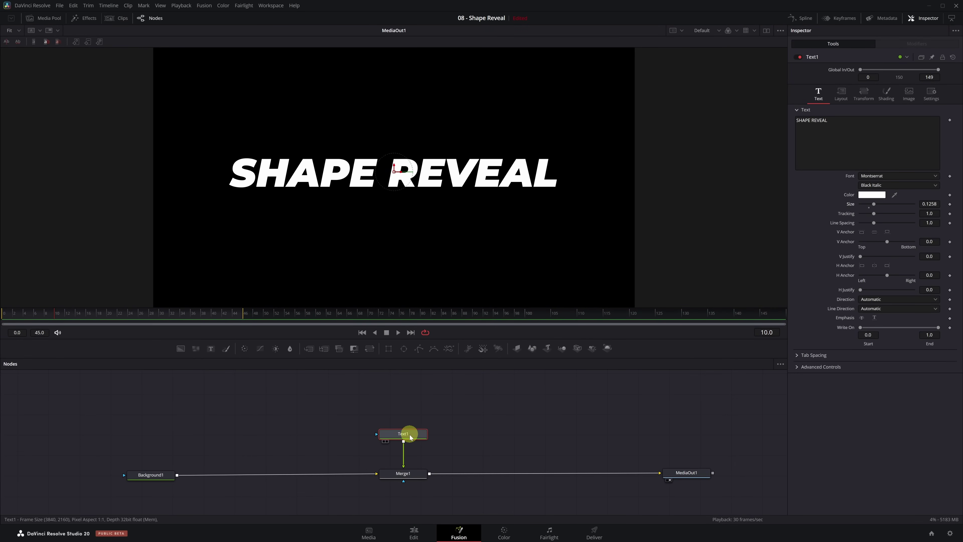
Add a Rectangle1 mask to Text1, sized to width 0.779 and height 0.214 around the title.
left_click(388, 351)
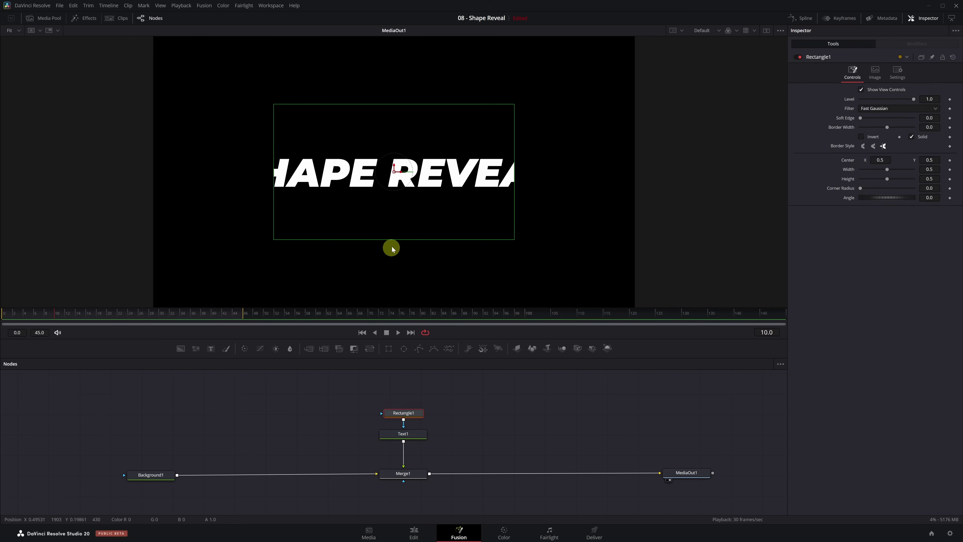
left_click_drag(393, 242, 397, 203)
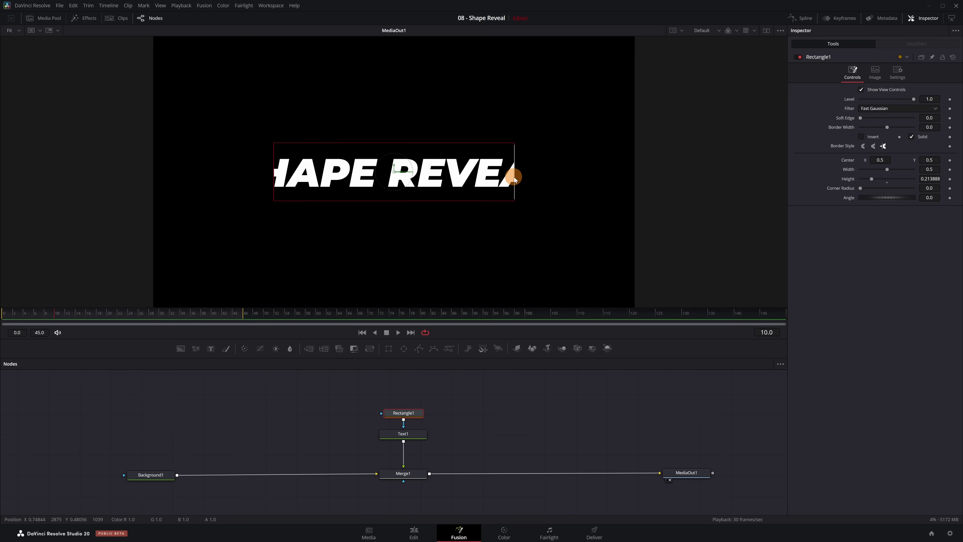
left_click_drag(515, 178, 581, 184)
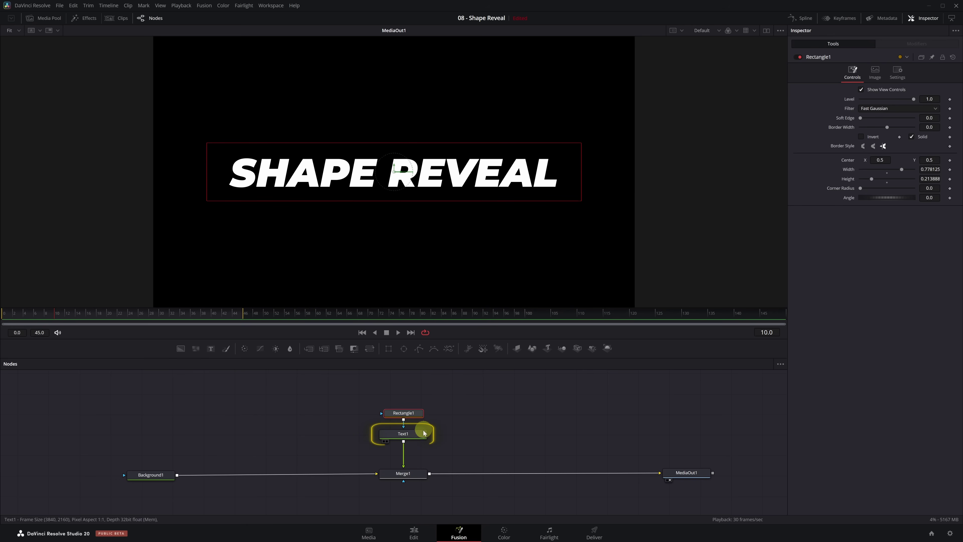
Keyframe Text1's character Spacing and Offset at their normal values in the Transform tab.
left_click(418, 438)
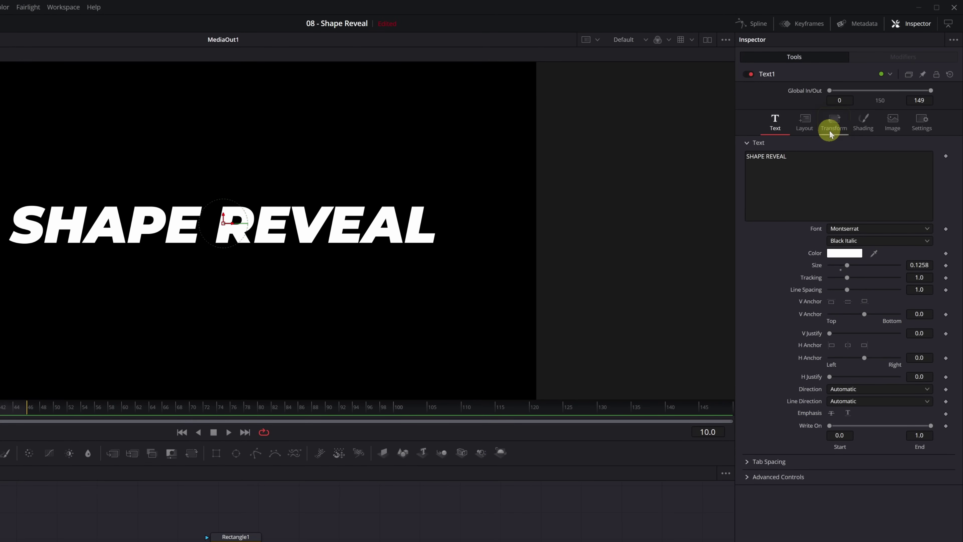
left_click(830, 131)
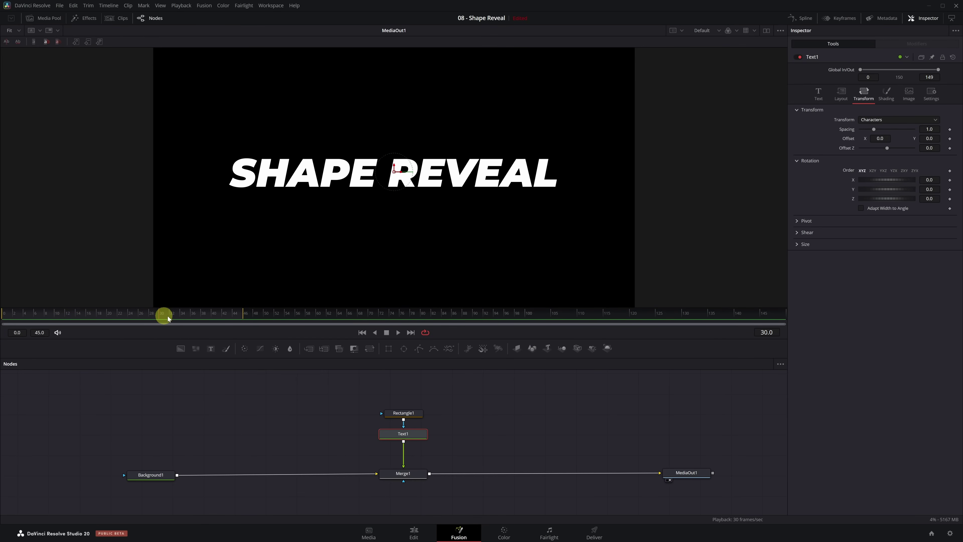
left_click(950, 130)
left_click(950, 139)
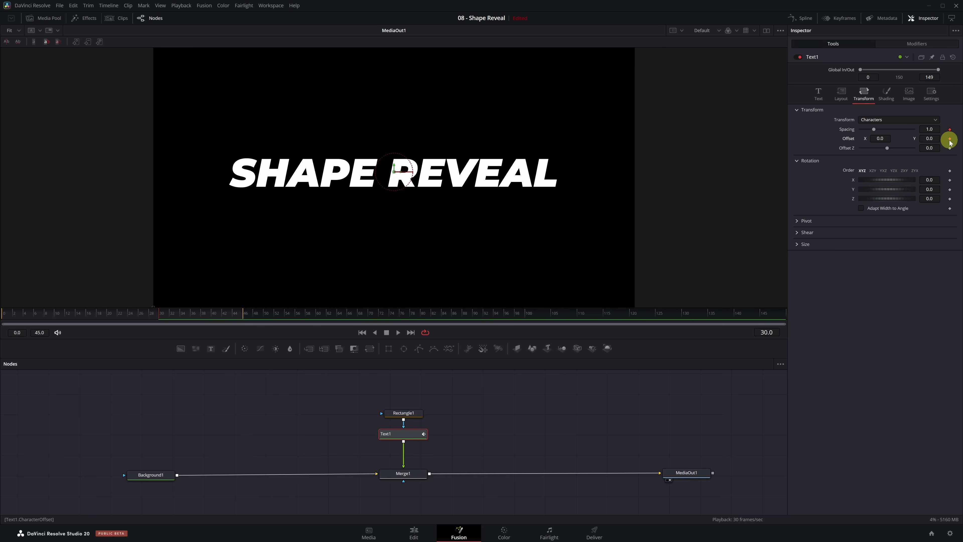
At frame 0, set Spacing to 0.567 and Offset Y to -0.2, then preview the animation.
left_click(2, 315)
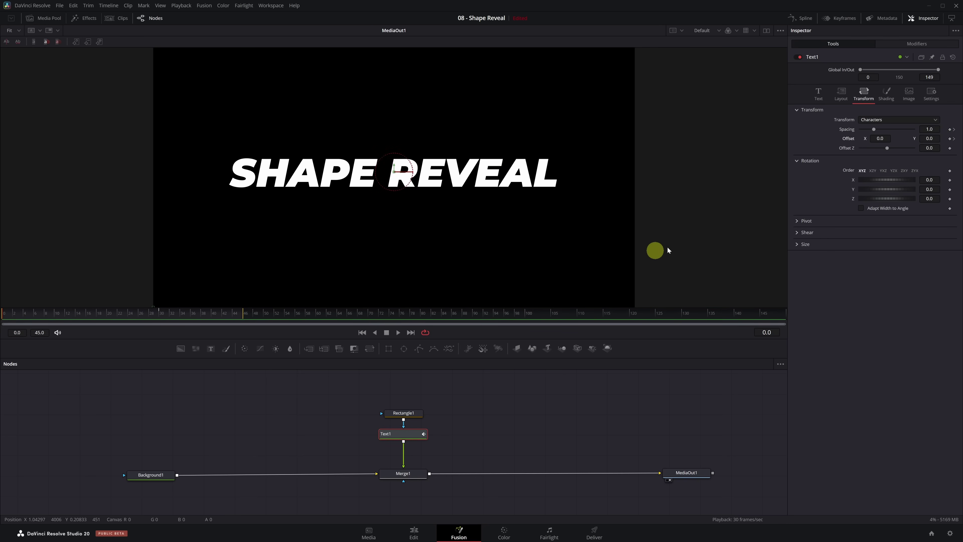
left_click_drag(929, 129, 770, 131)
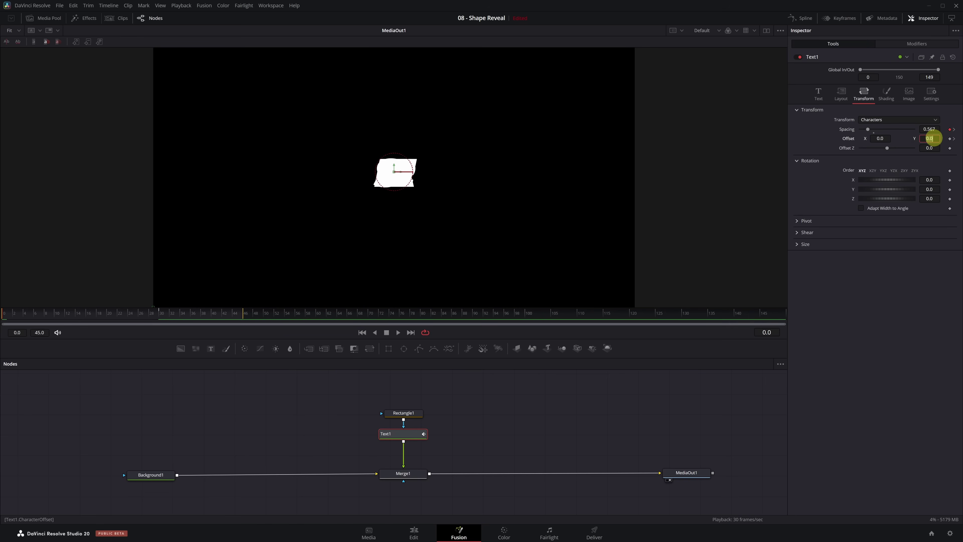
key("Return")
key("space")
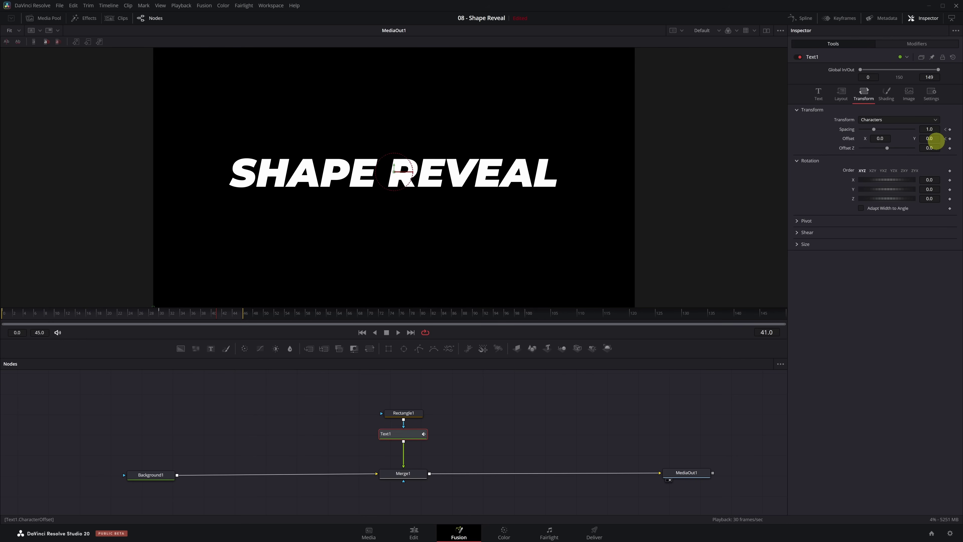
In the Spline editor, show all Text1 curves, fit them, and smooth every keyframe.
left_click(806, 18)
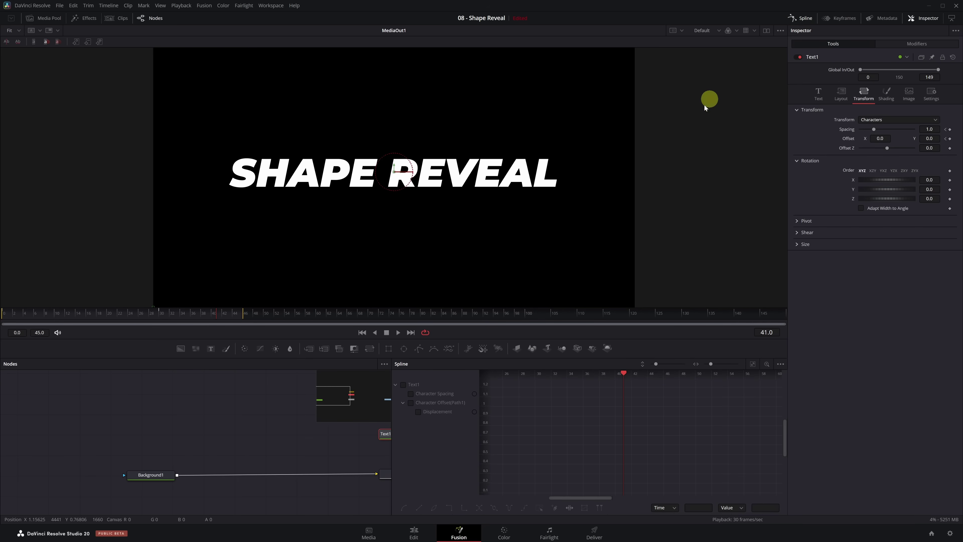
left_click(403, 386)
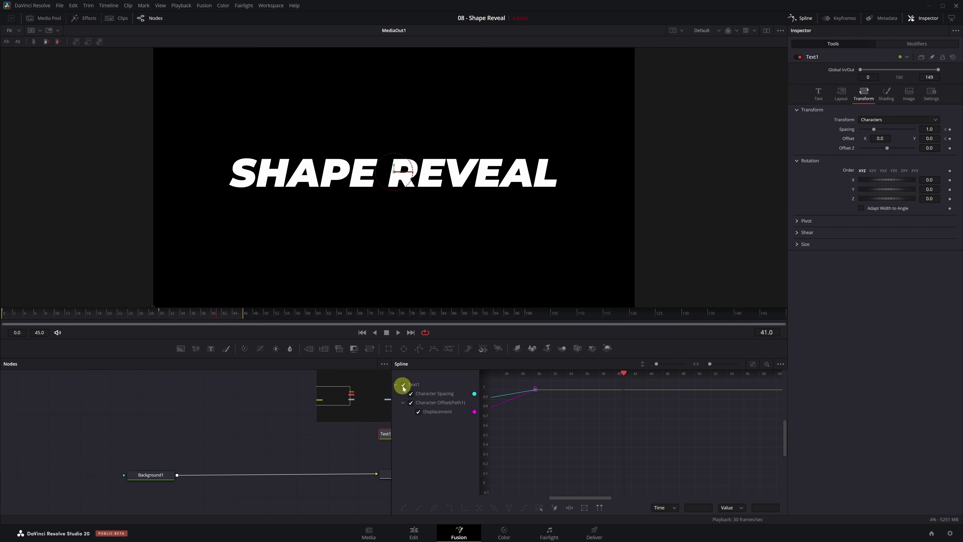
left_click(753, 365)
left_click_drag(765, 383, 502, 488)
key("s")
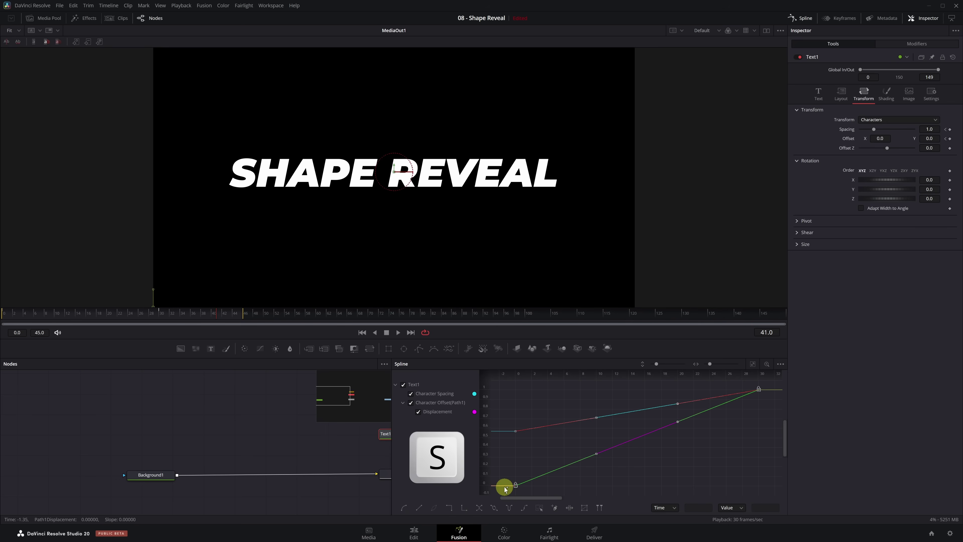
left_click(404, 511)
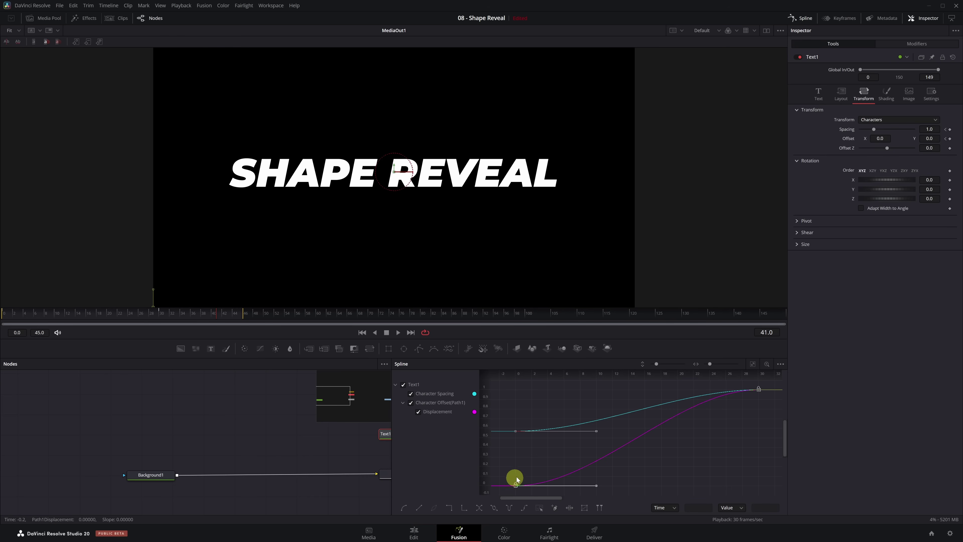
Set linked Ease In and Ease Out to 100 on the Text1 keys and preview playback.
right_click(536, 455)
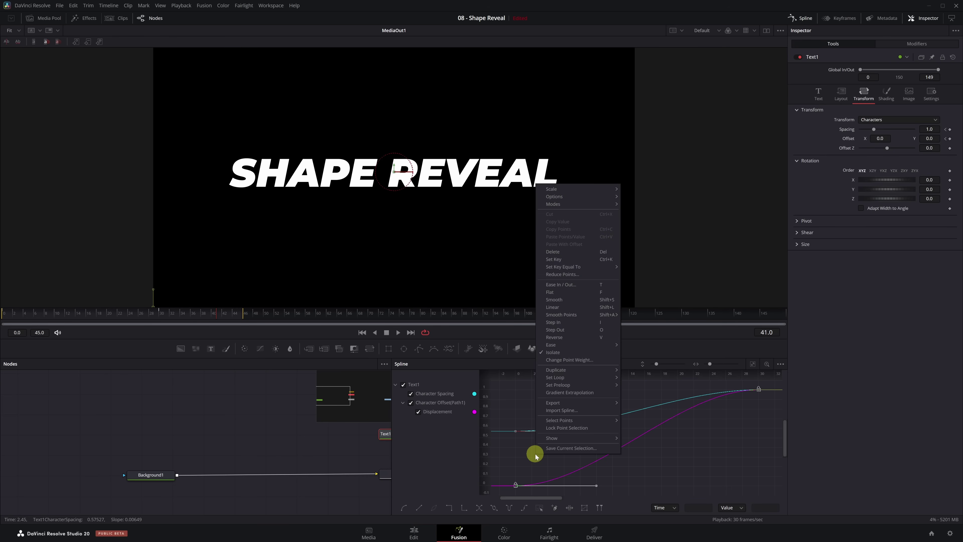
left_click(576, 287)
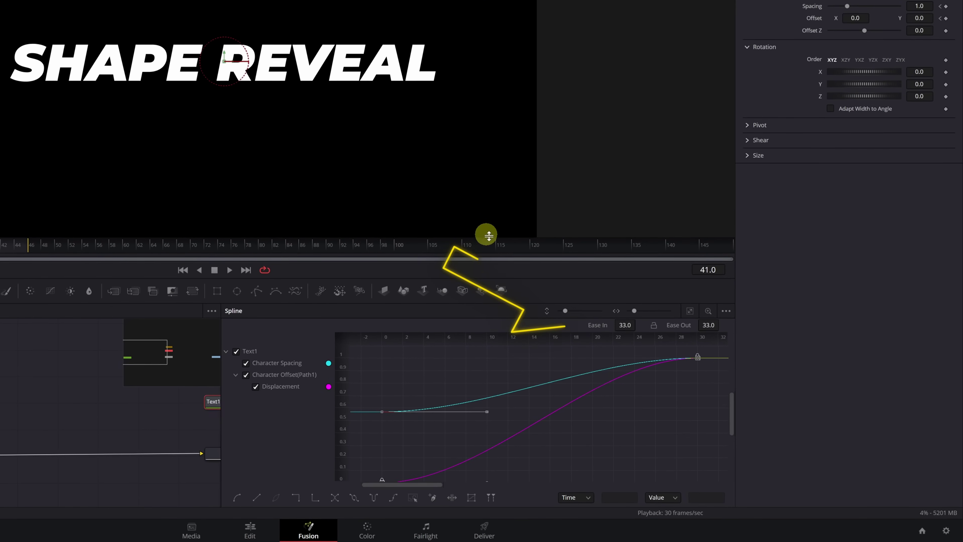
left_click(654, 326)
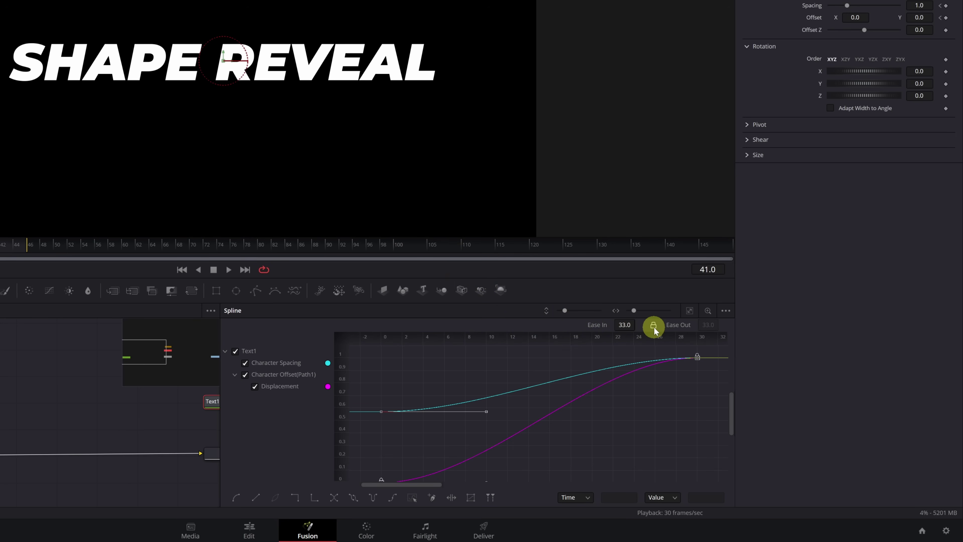
left_click_drag(623, 326, 891, 341)
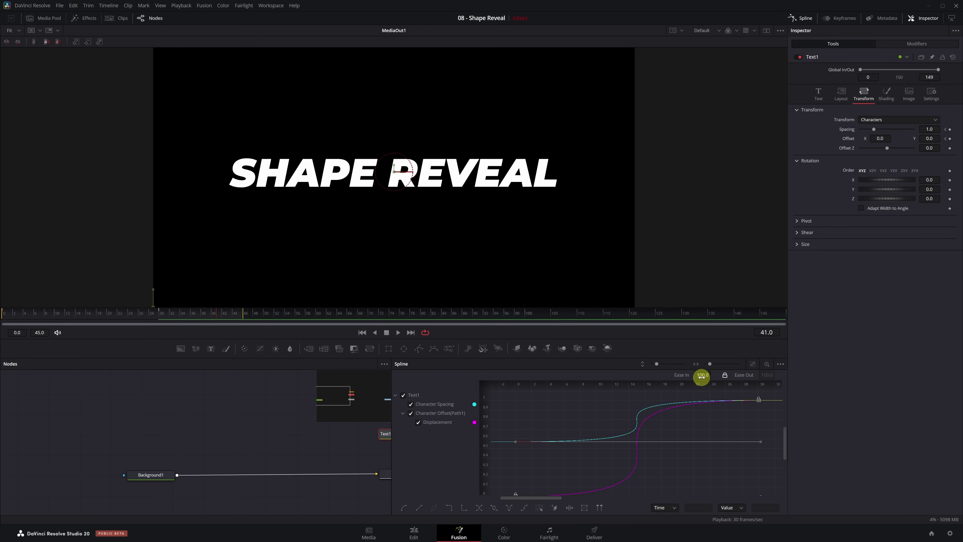
key("space")
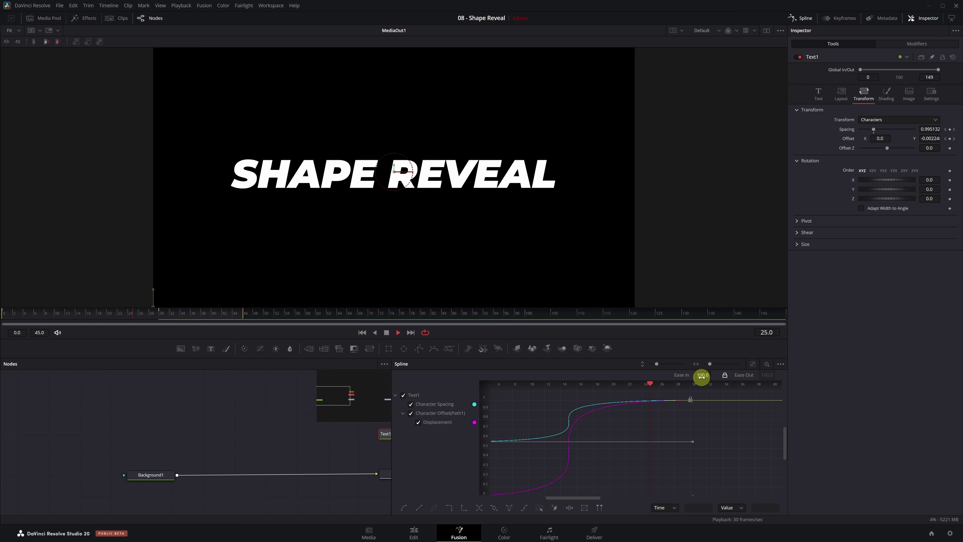
key("space")
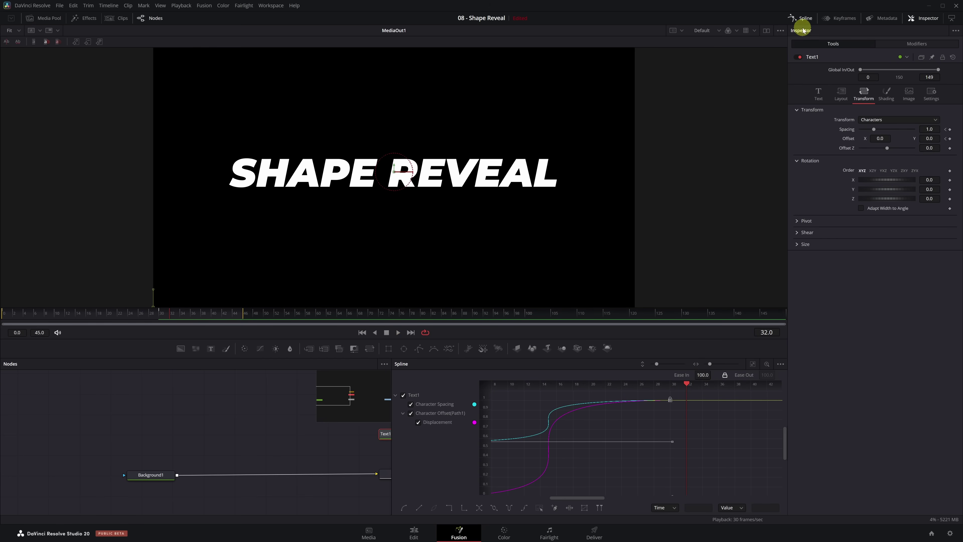
Connect Rectangle1 to Background1's mask input so only a black bar backs the title, at frame 30.
left_click(801, 19)
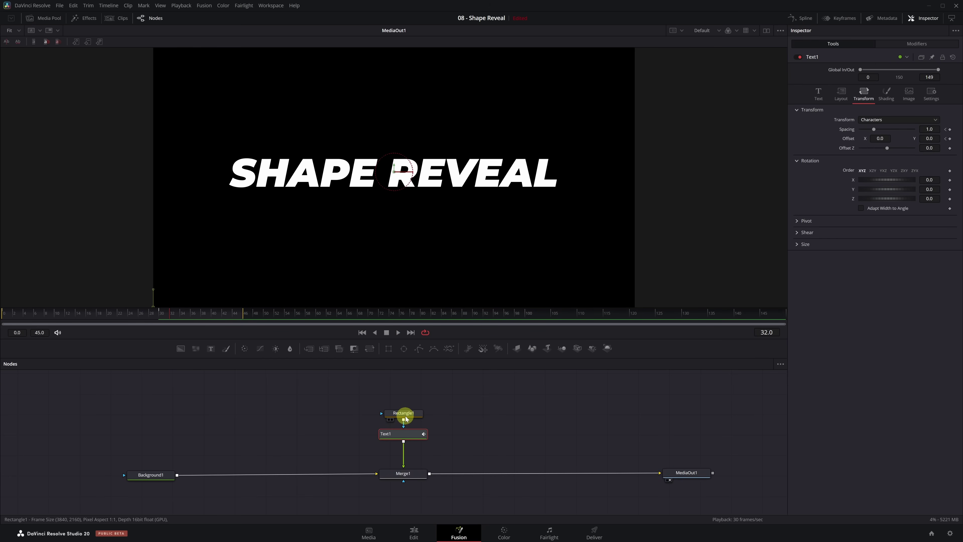
left_click_drag(407, 418, 269, 409)
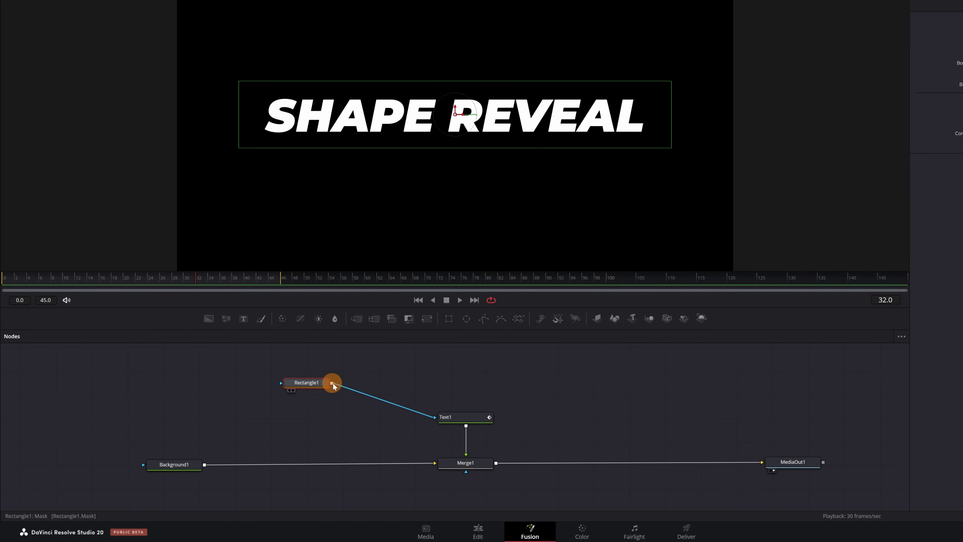
left_click_drag(333, 383, 176, 465)
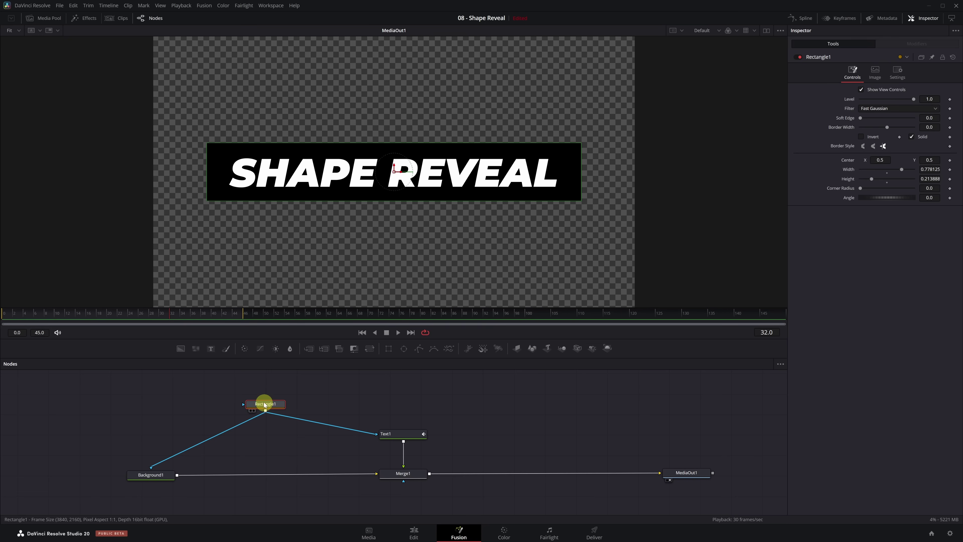
left_click(161, 318)
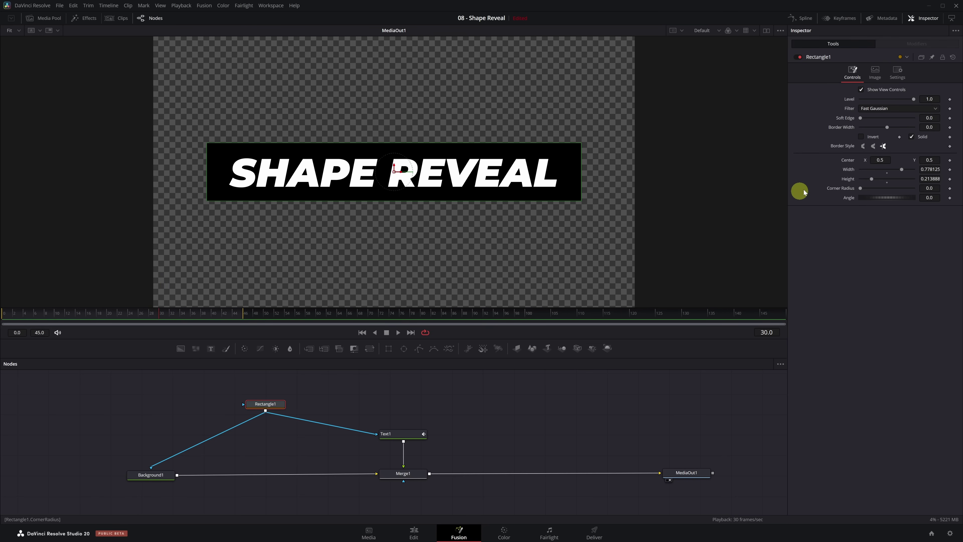
Keyframe Rectangle1's Width at 0.778 on frame 30 and set it to 0 on frame 0.
left_click(950, 170)
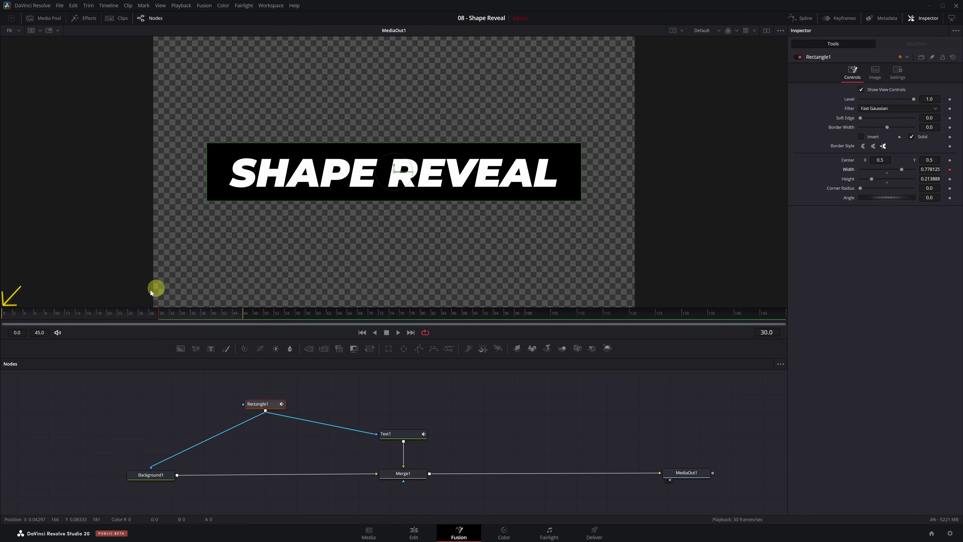
left_click(2, 317)
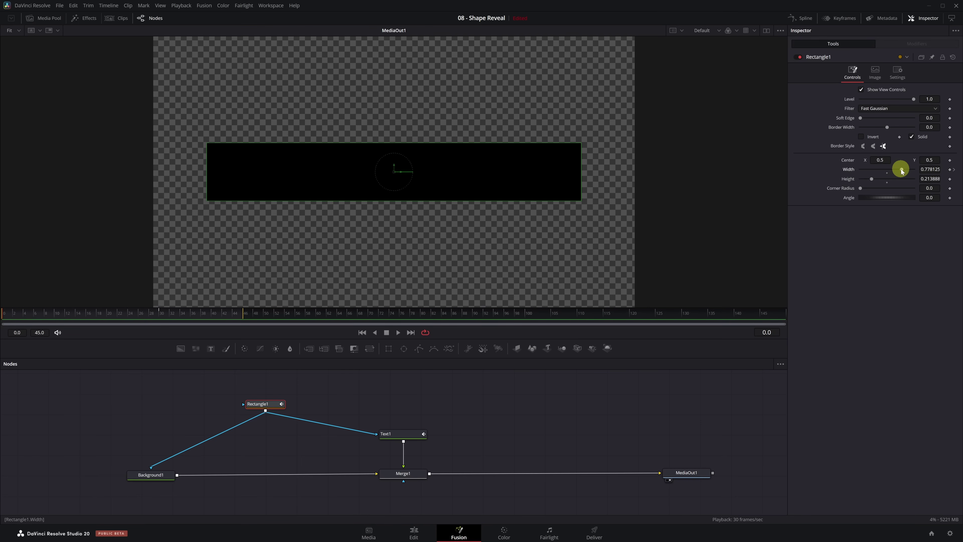
left_click_drag(894, 172, 859, 174)
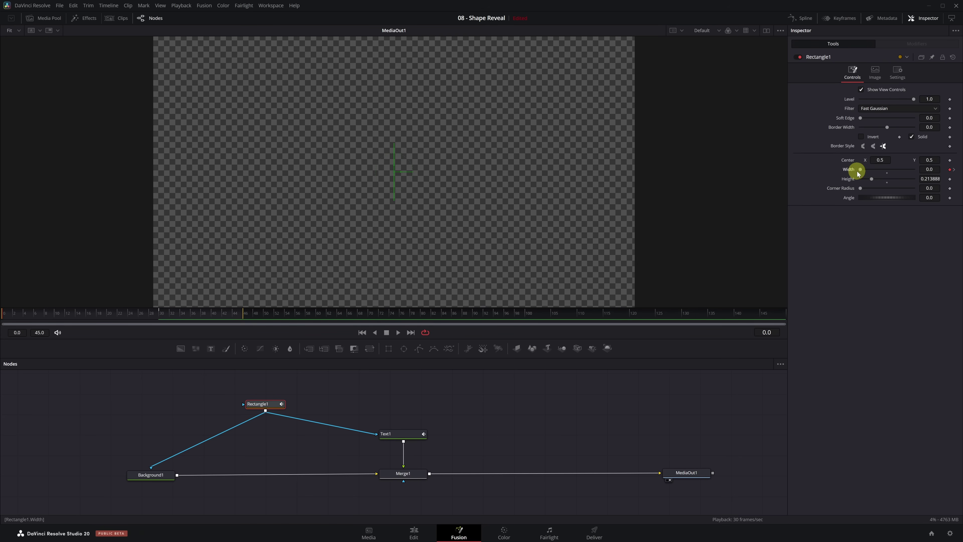
In the Spline editor, smooth Rectangle1's Width keyframes with Ease In 100, then preview the reveal.
left_click(805, 19)
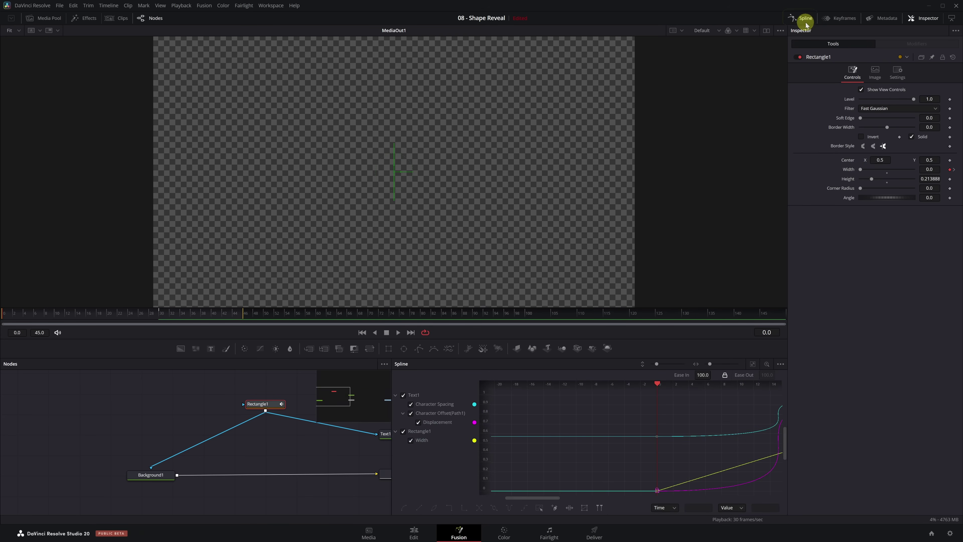
left_click(404, 396)
left_click(403, 395)
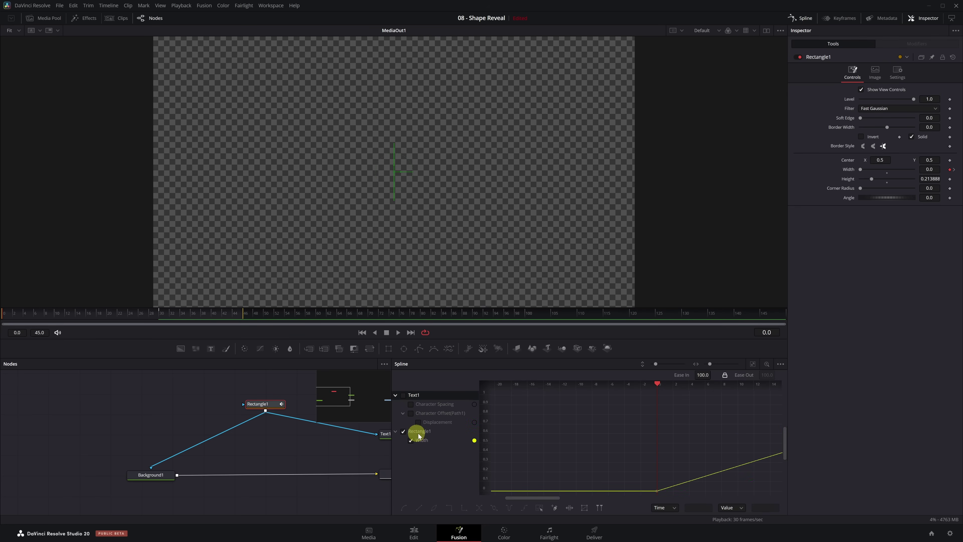
left_click(753, 365)
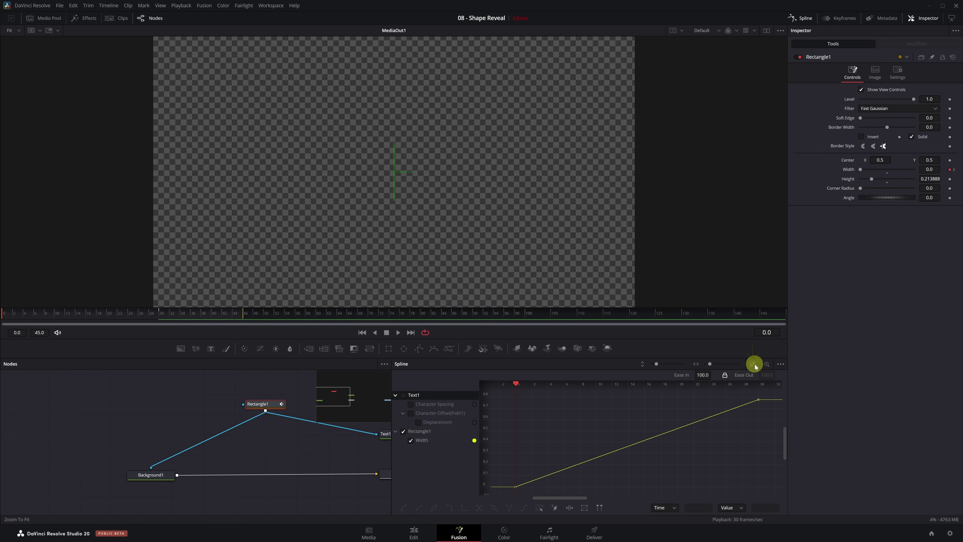
left_click_drag(763, 393, 503, 491)
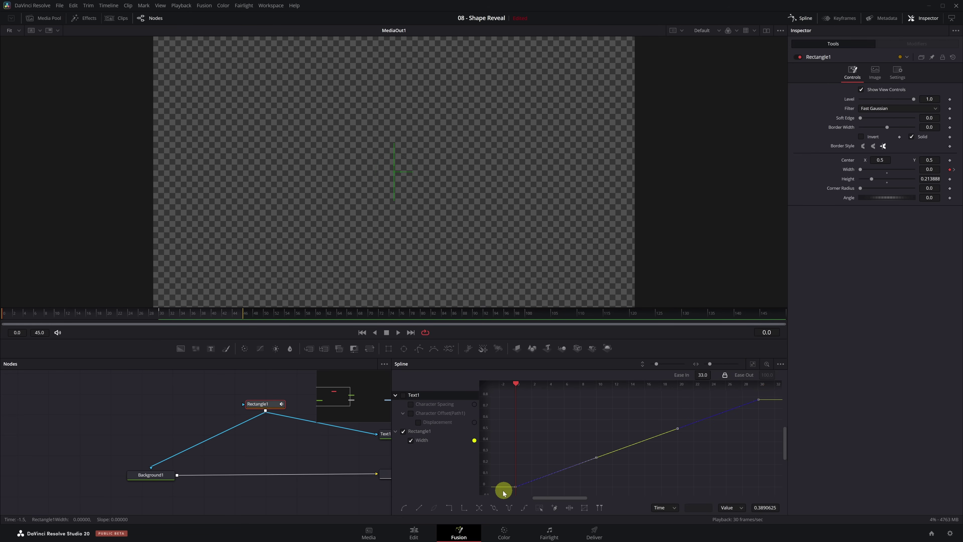
left_click(420, 507)
key("s")
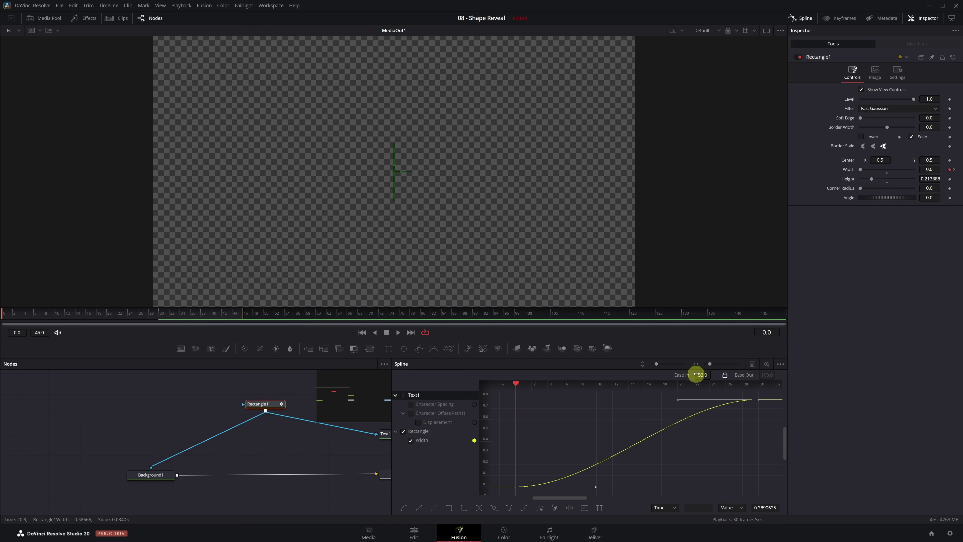
left_click_drag(696, 374, 794, 377)
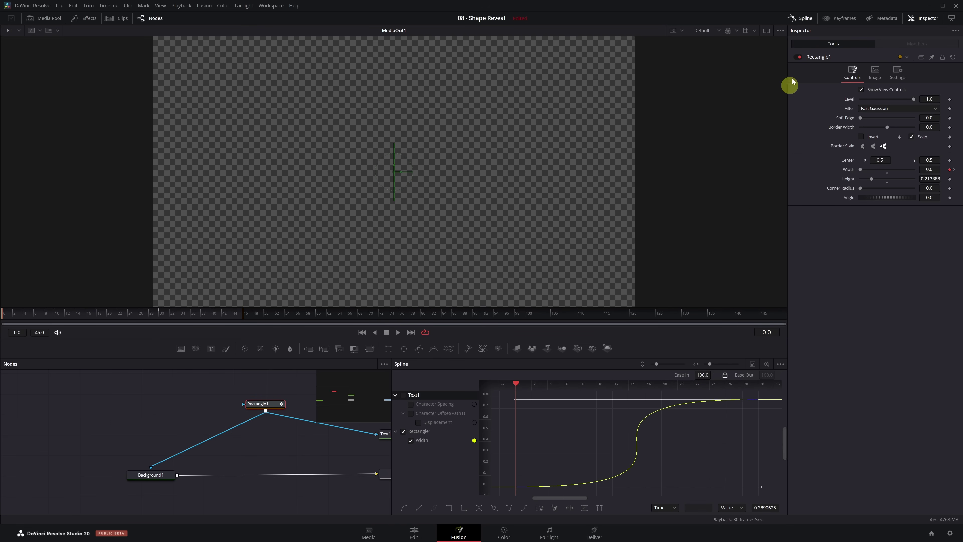
left_click(806, 20)
key("space")
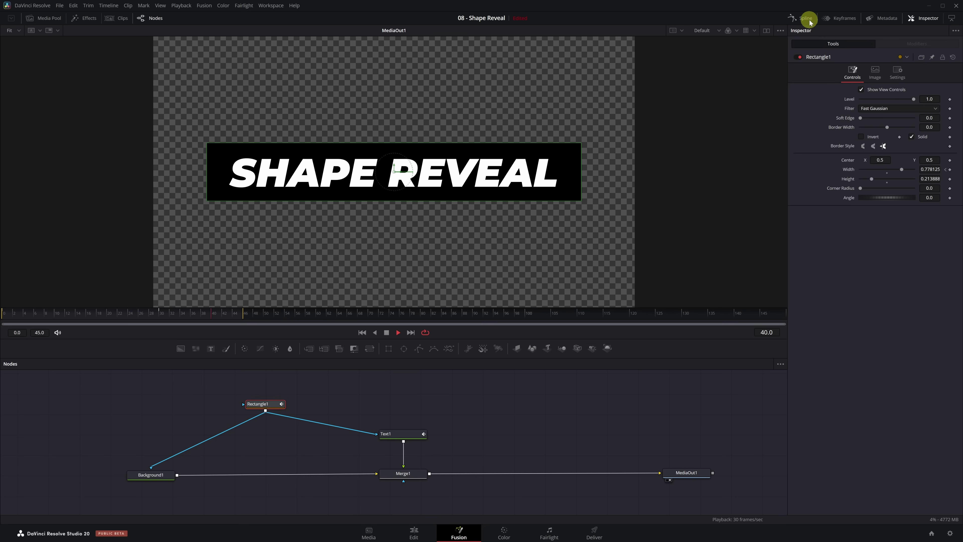
Insert Transform1 after the Merge1 node and keyframe its Size at 1.0.
key("space")
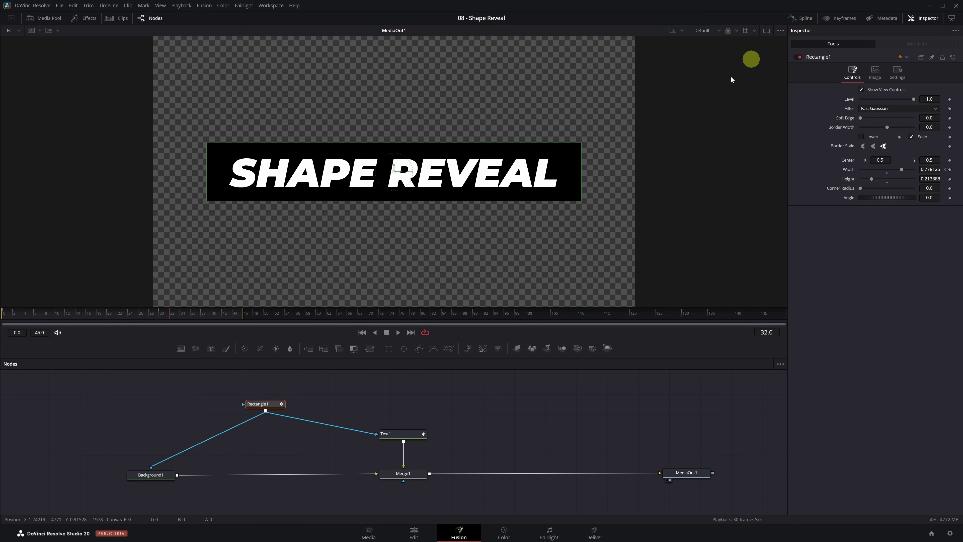
left_click(402, 477)
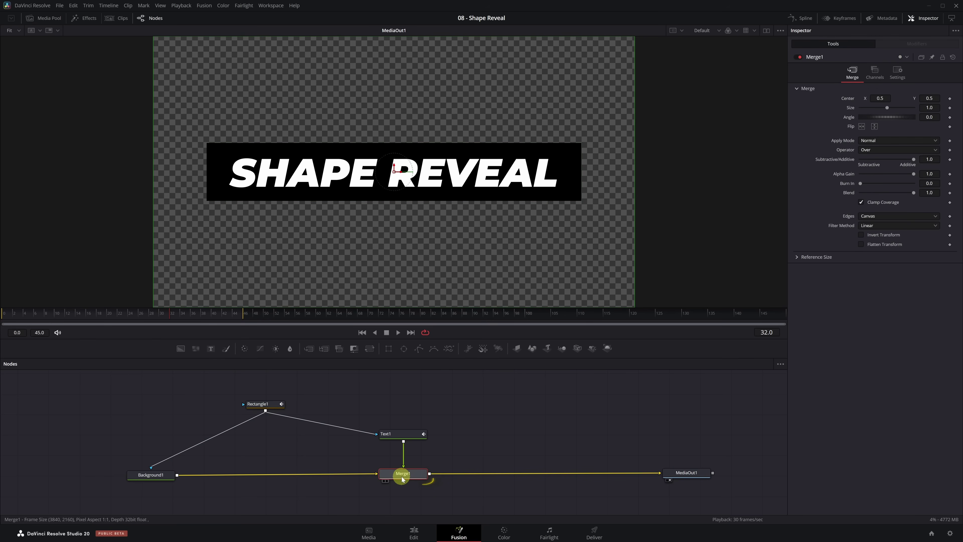
left_click(371, 349)
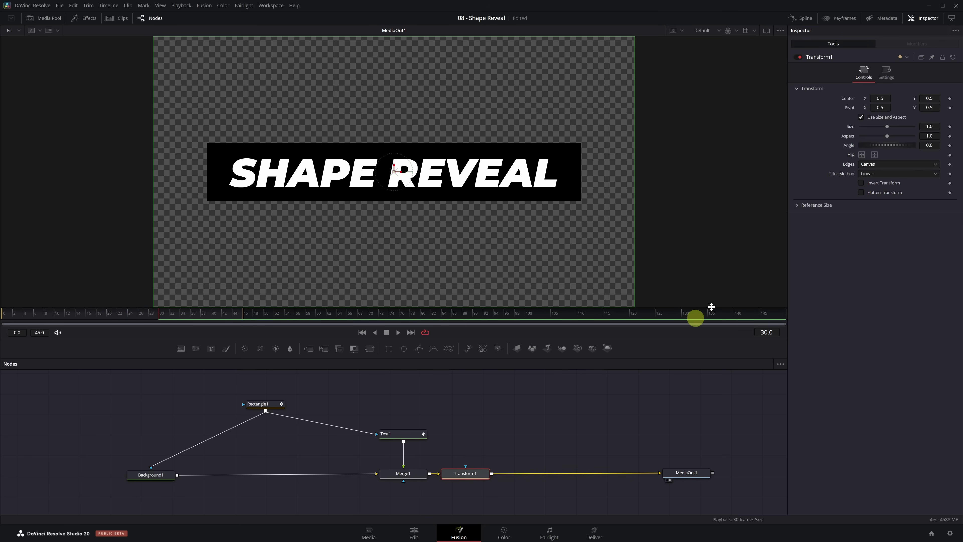
left_click(950, 128)
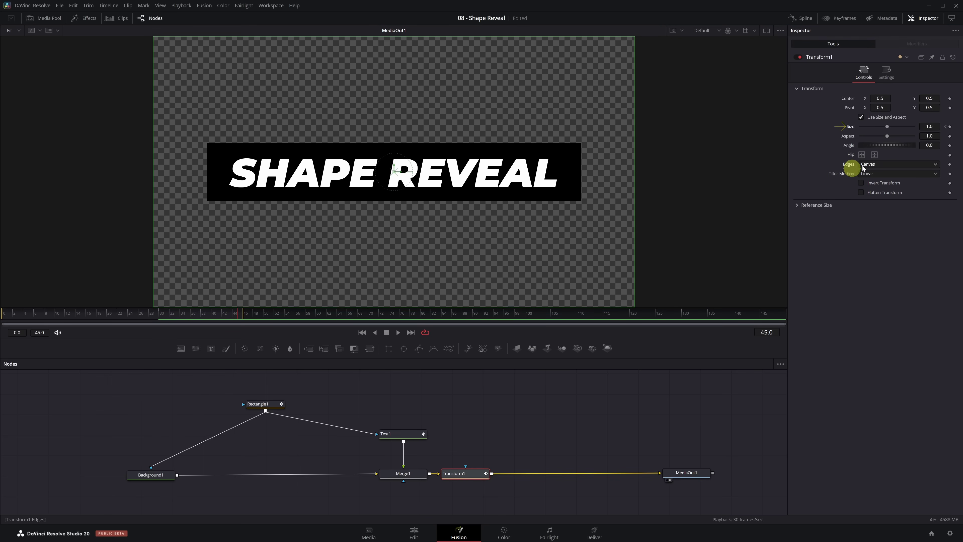
left_click(888, 127)
Set Transform1 Size to 0.9 at frame 45 and smooth both Size keyframes with Ease In 100.
left_click_drag(888, 127, 884, 127)
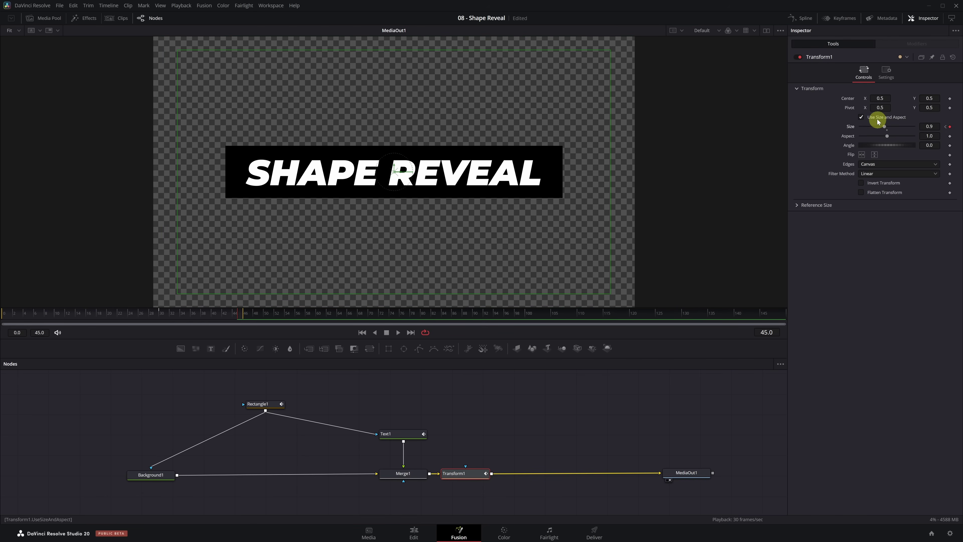
left_click(804, 18)
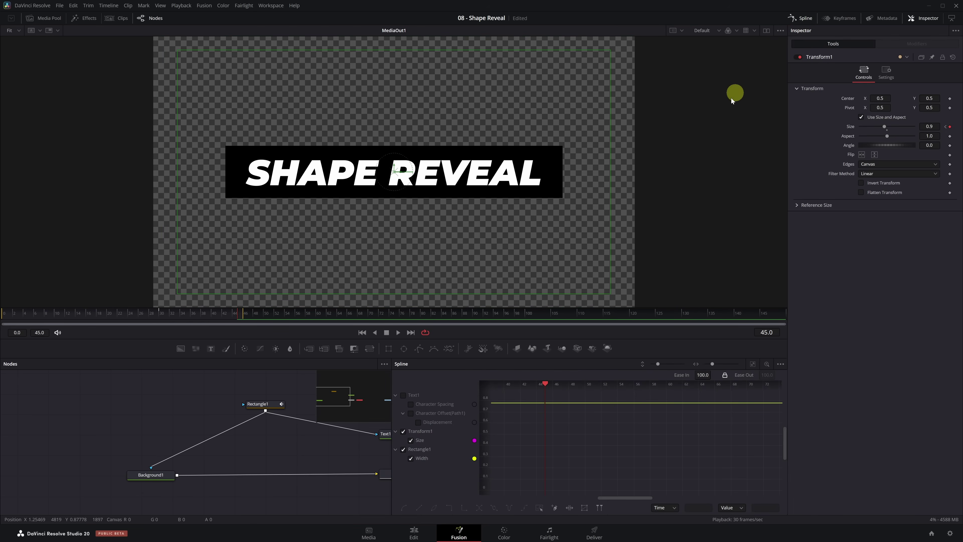
left_click(403, 450)
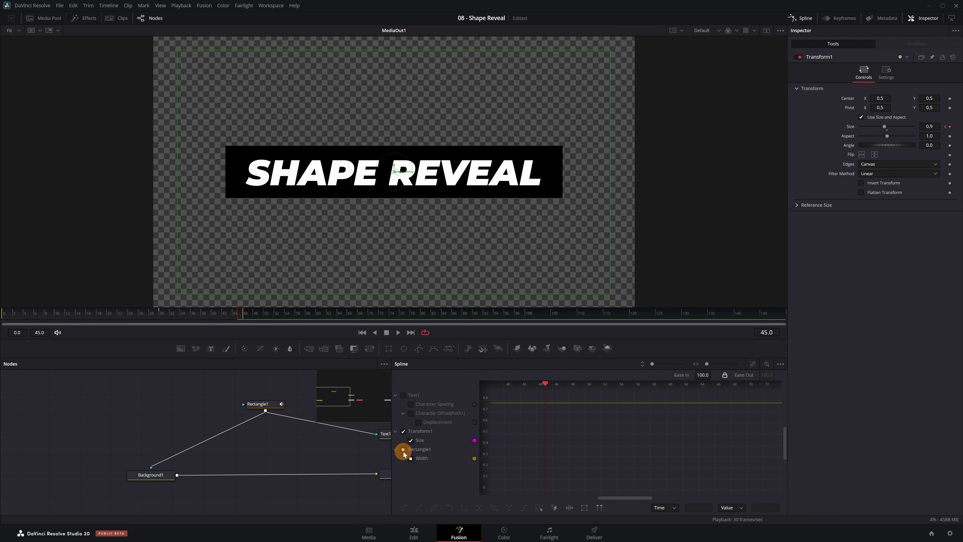
left_click(753, 364)
left_click_drag(512, 393, 765, 495)
key("s")
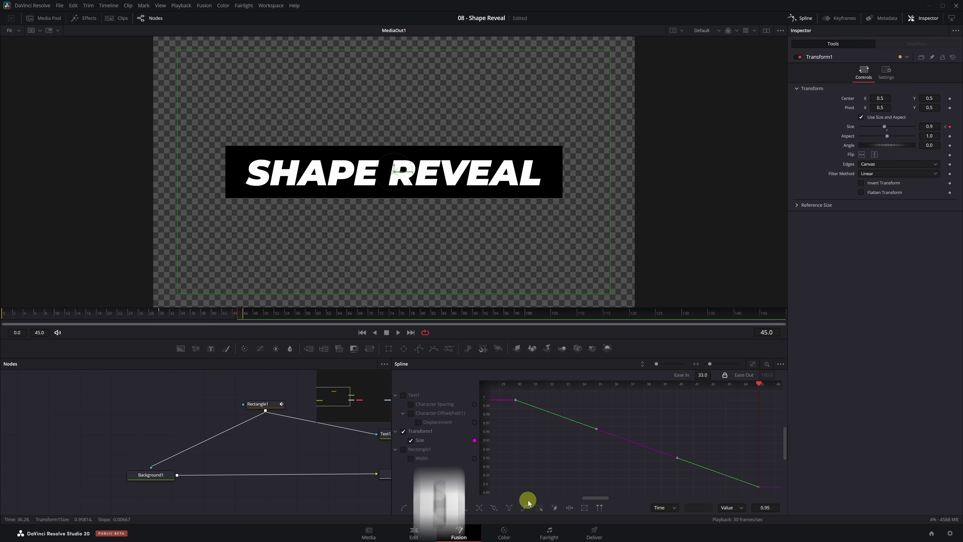
left_click(405, 511)
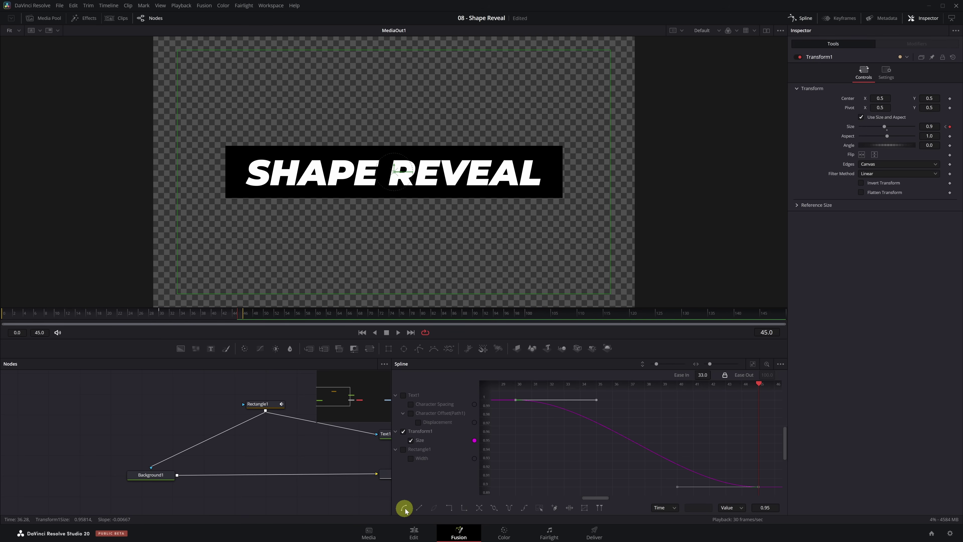
left_click_drag(703, 376, 748, 376)
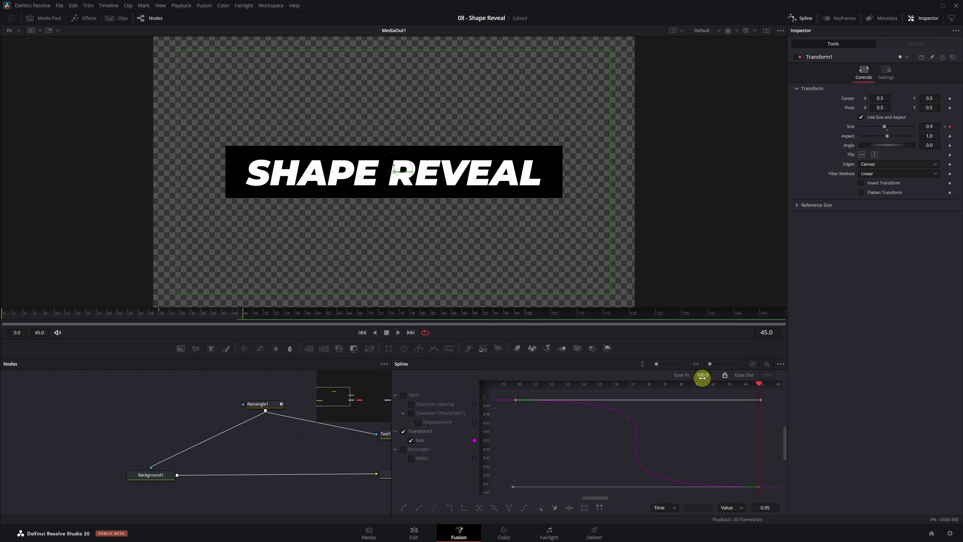
left_click(802, 21)
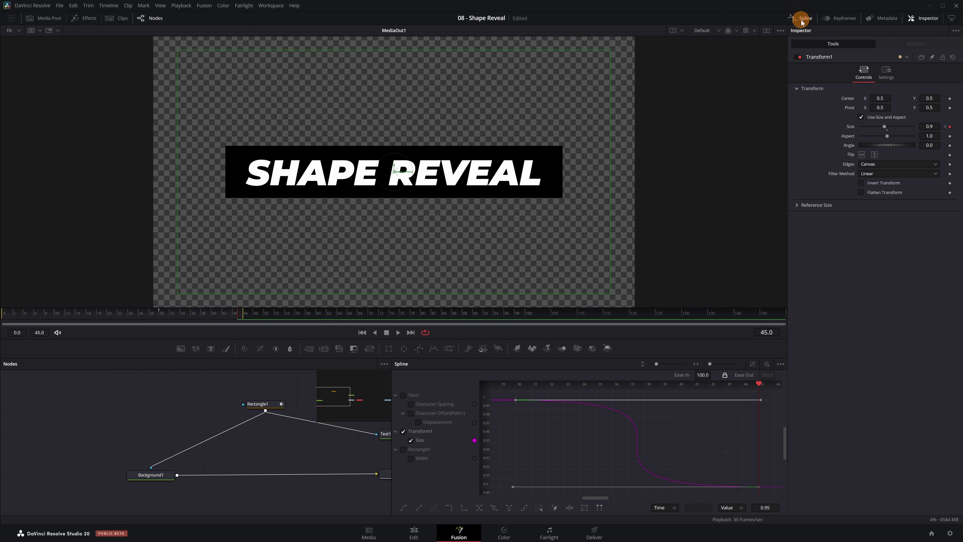
Play back the animation to preview the banner shrinking to about 0.9.
key("space")
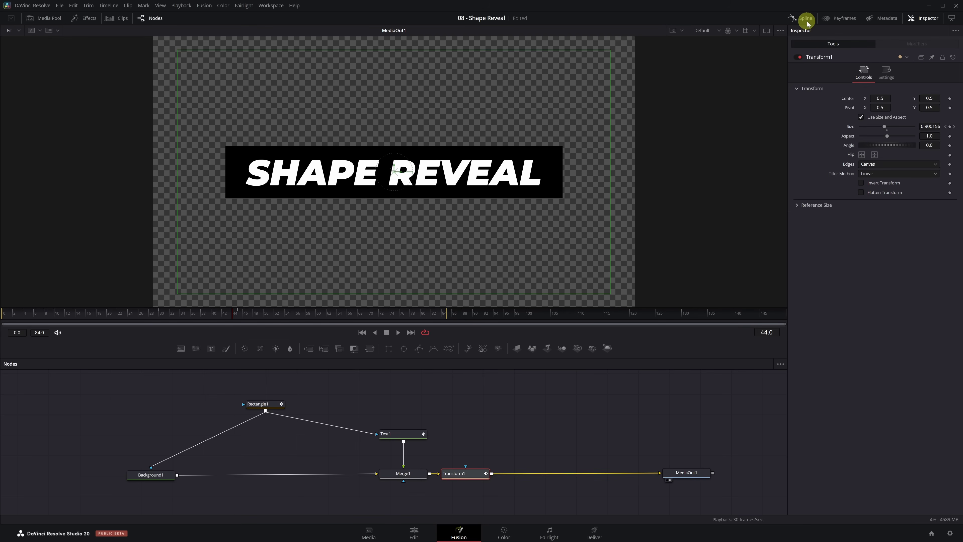
Switch Background1's fill Type to Gradient, giving the banner a black-to-white fade.
left_click(150, 477)
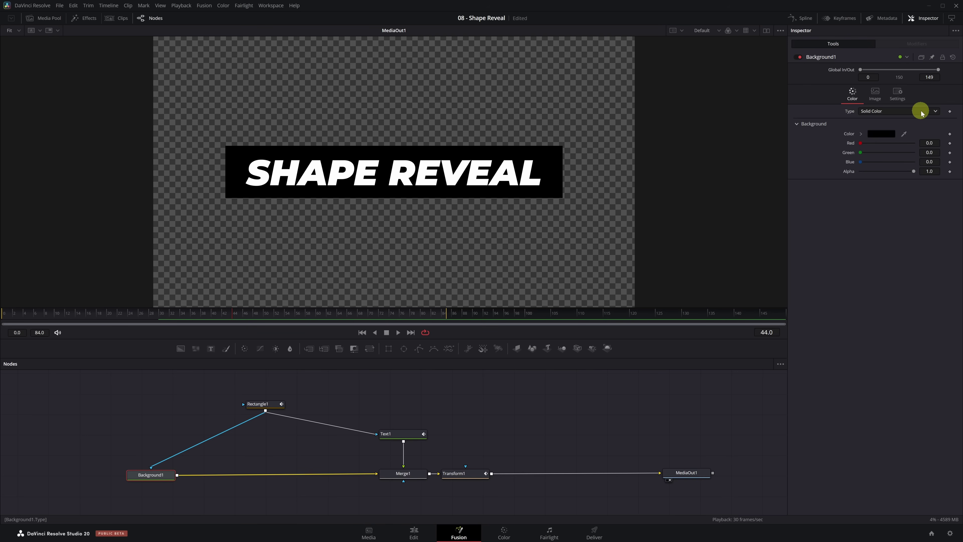
left_click(935, 112)
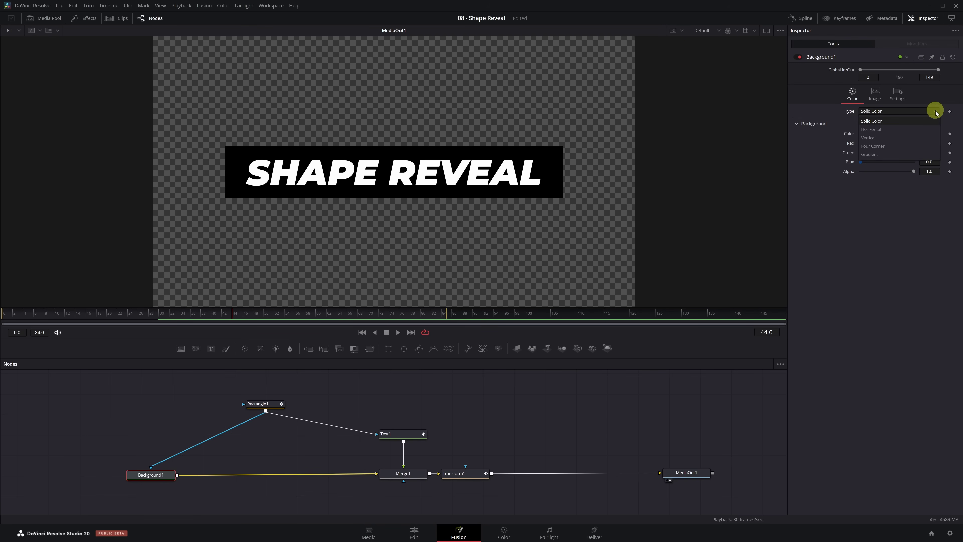
left_click(926, 155)
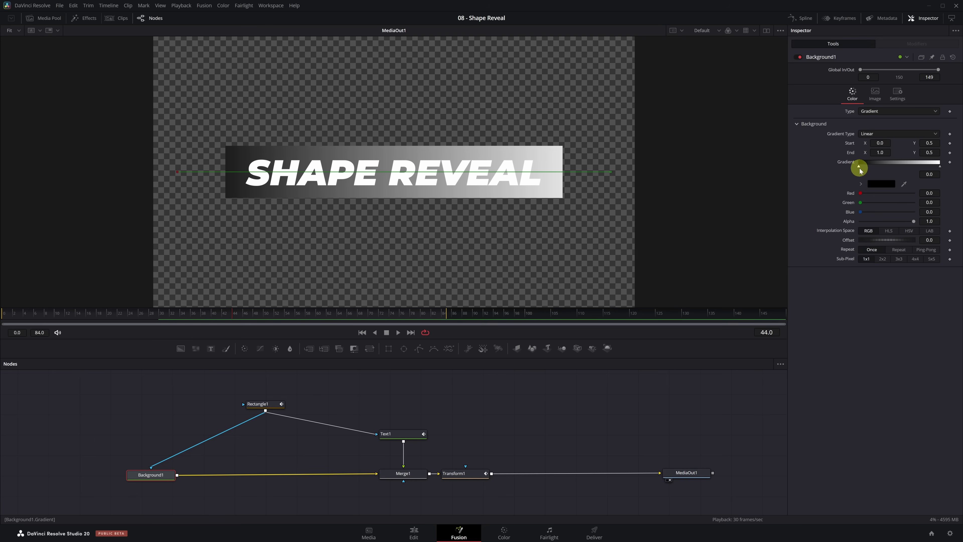
Set the gradient's left colour stop to blue.
left_click(881, 184)
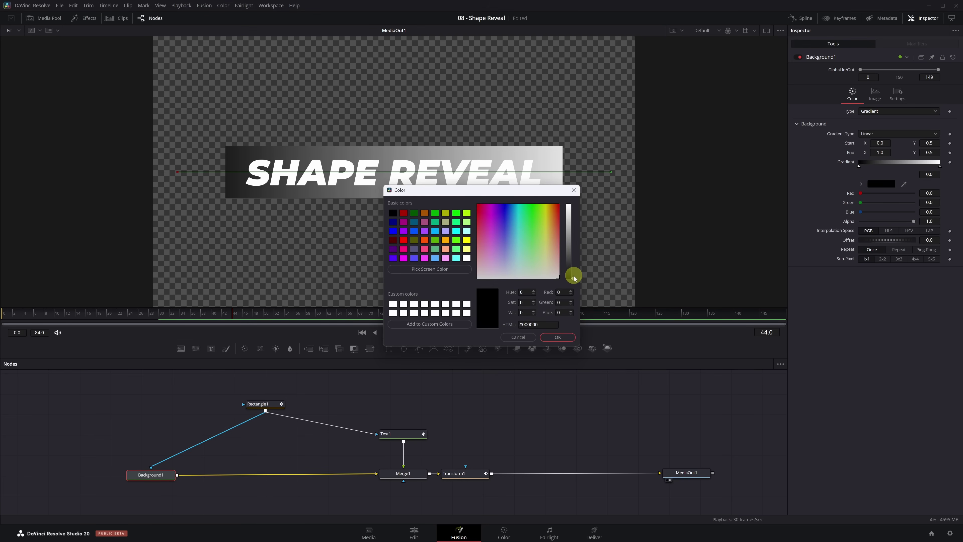
left_click_drag(573, 275, 574, 203)
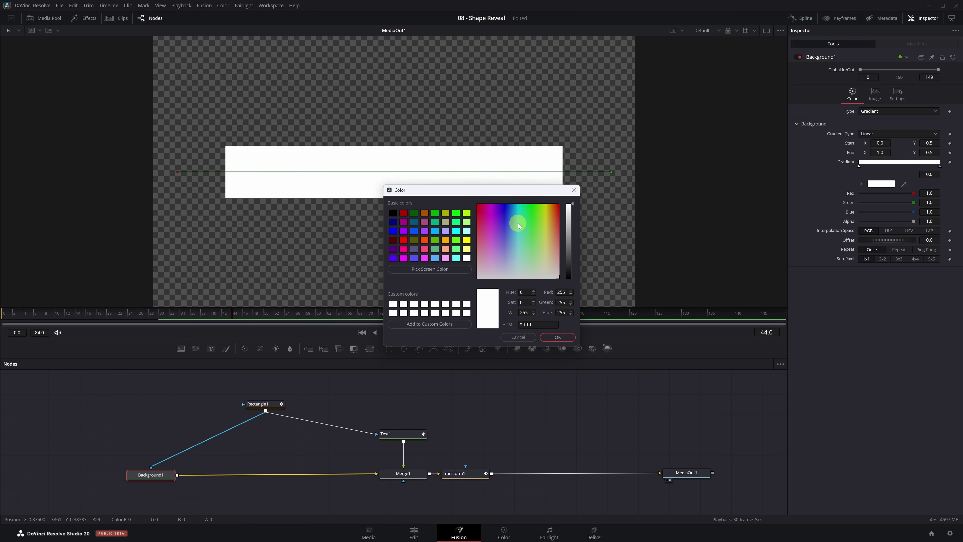
left_click_drag(517, 222, 508, 211)
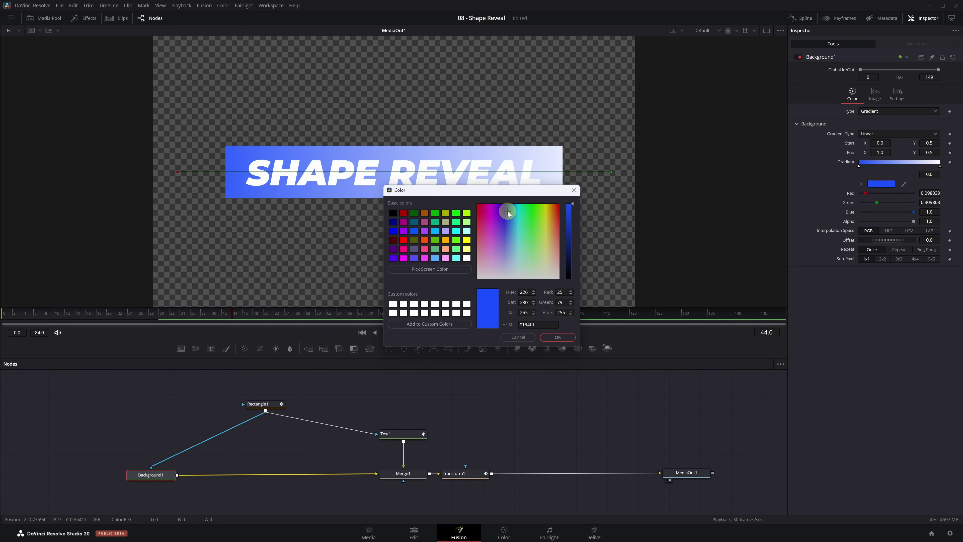
left_click(560, 337)
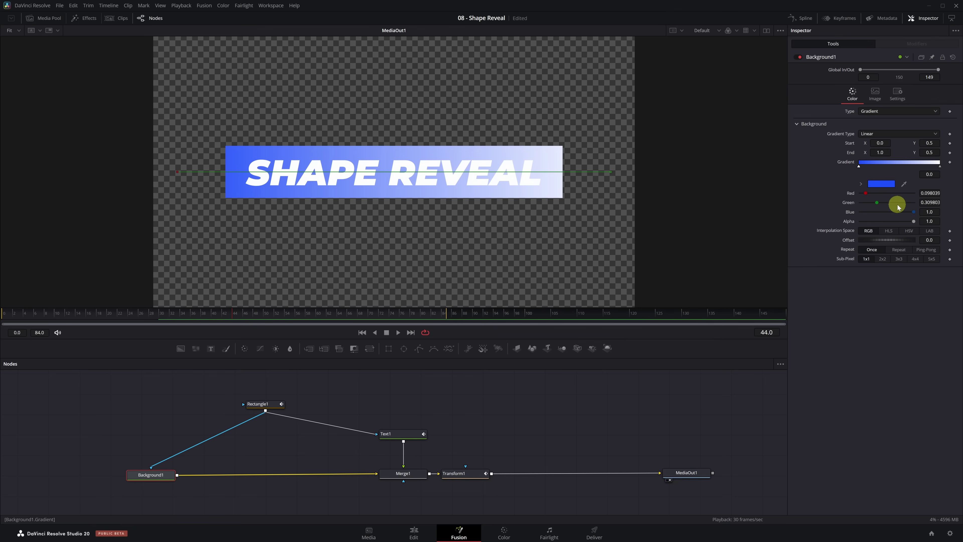
Set the gradient's right colour stop to magenta.
left_click(941, 167)
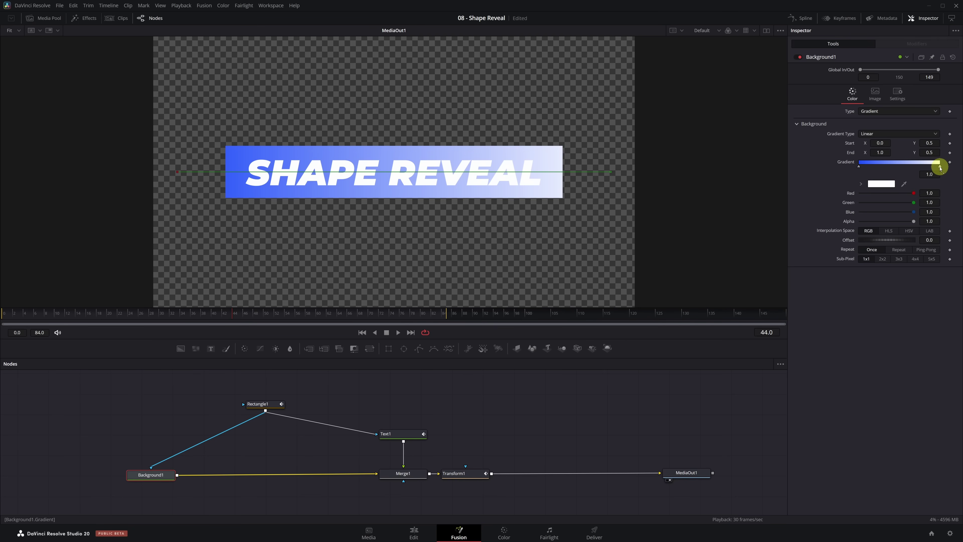
left_click(891, 185)
left_click_drag(529, 227, 490, 212)
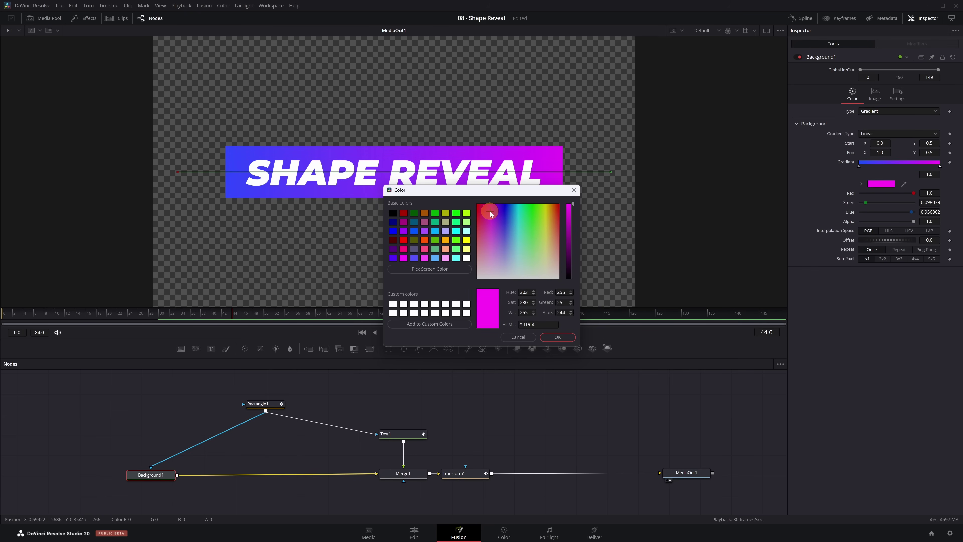
left_click(569, 336)
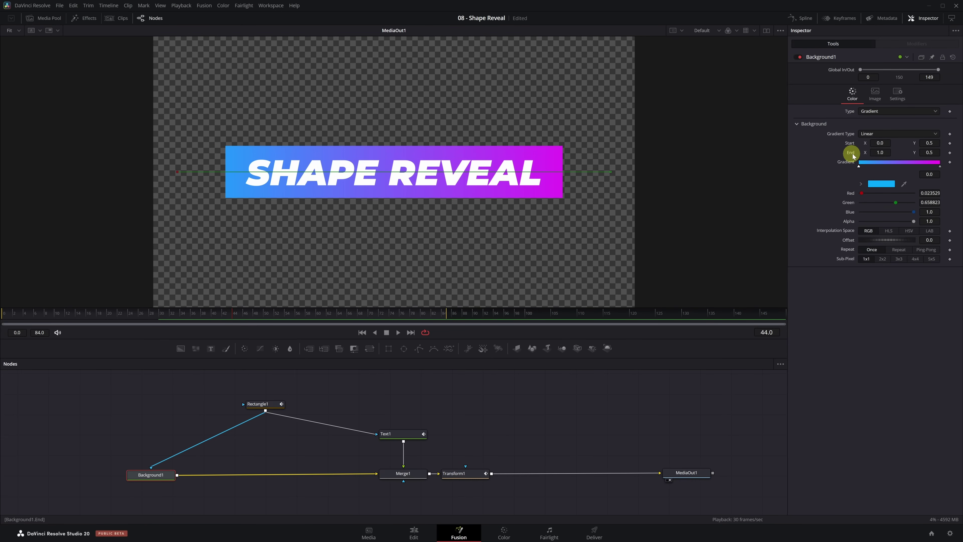
Tilt the gradient diagonally by adjusting its Start and End X/Y points.
left_click_drag(880, 152, 850, 154)
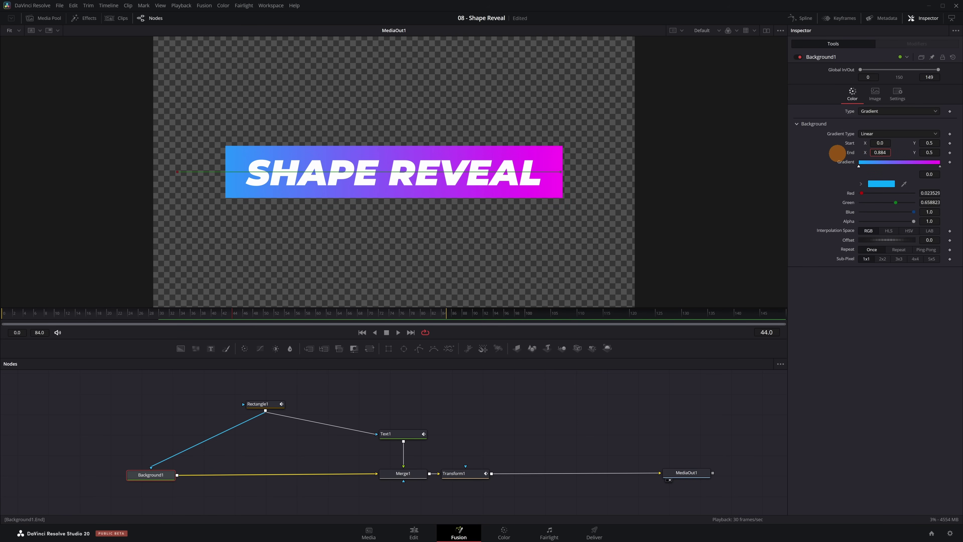
left_click(880, 153)
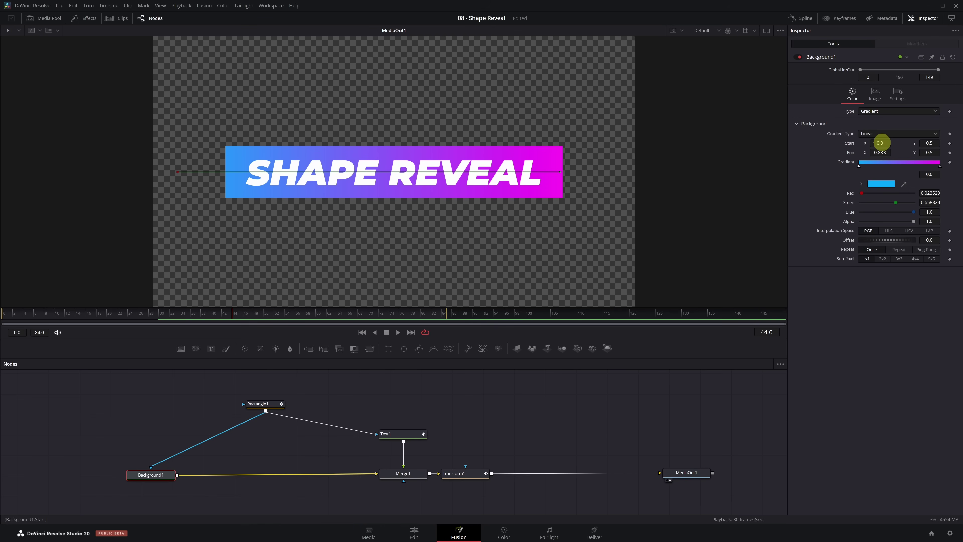
left_click_drag(881, 142, 928, 144)
mouse_move(934, 143)
left_mouse_down()
mouse_move(953, 144)
mouse_move(482, 144)
mouse_move(922, 143)
left_mouse_up()
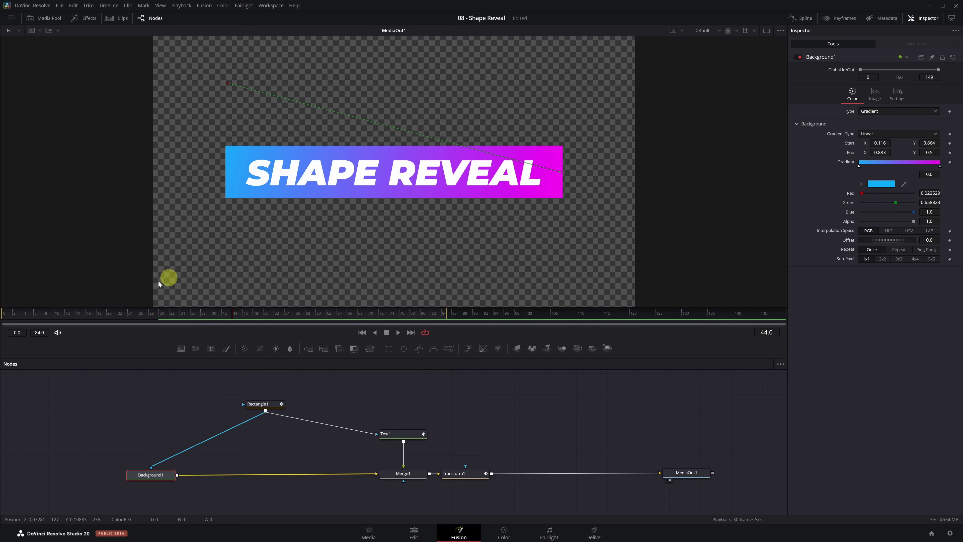
Keyframe the gradient End point at frame 0, then set it to about 0.82/0.777 at frame 29.
left_click(3, 318)
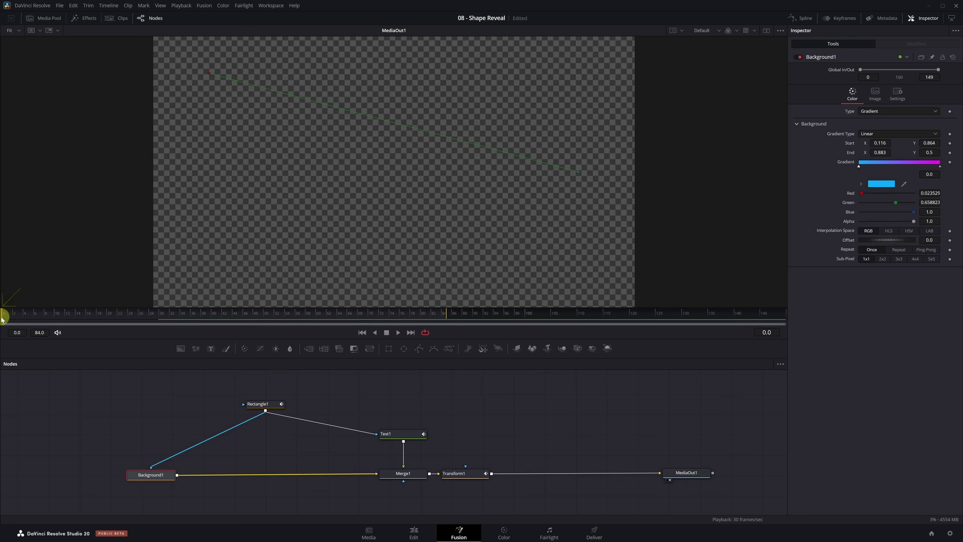
left_click(950, 153)
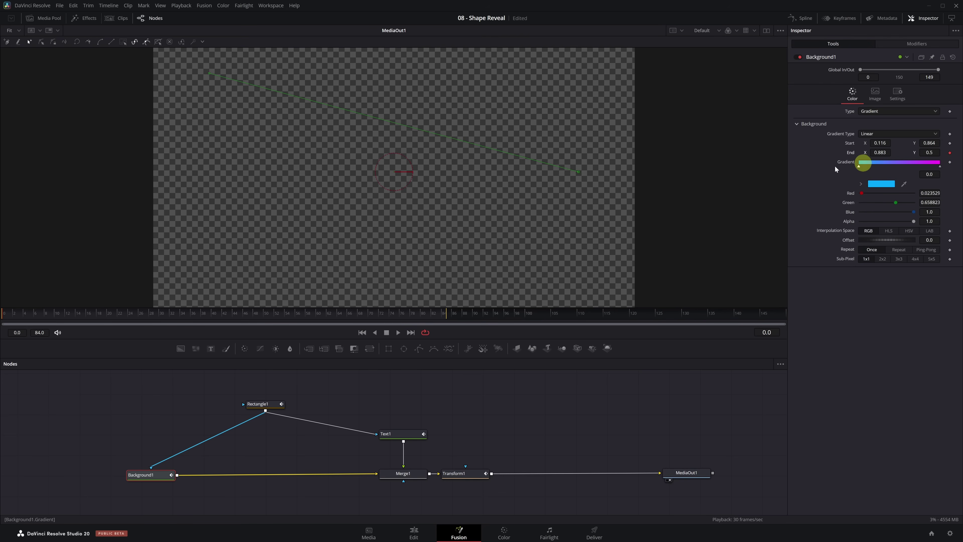
left_click(155, 313)
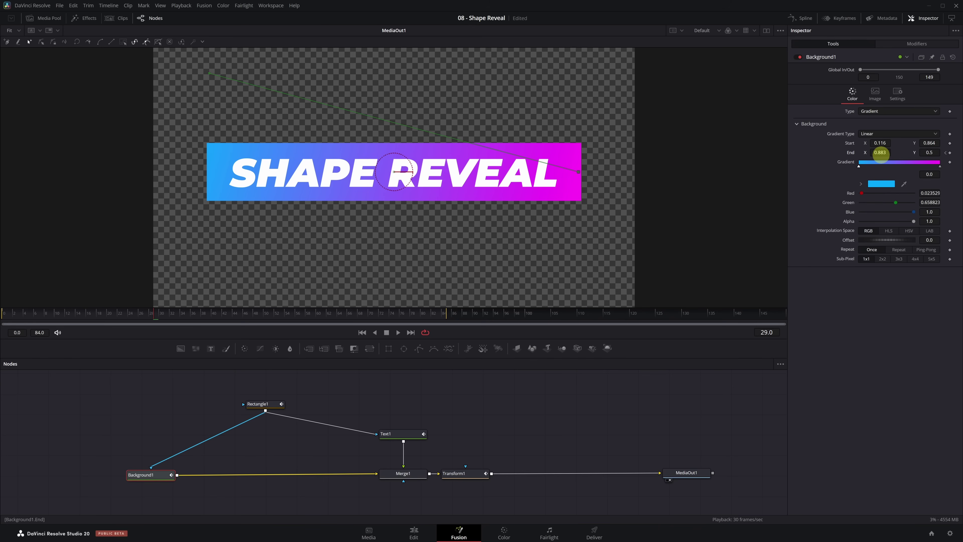
left_click_drag(881, 152, 858, 154)
left_click_drag(924, 152, 554, 152)
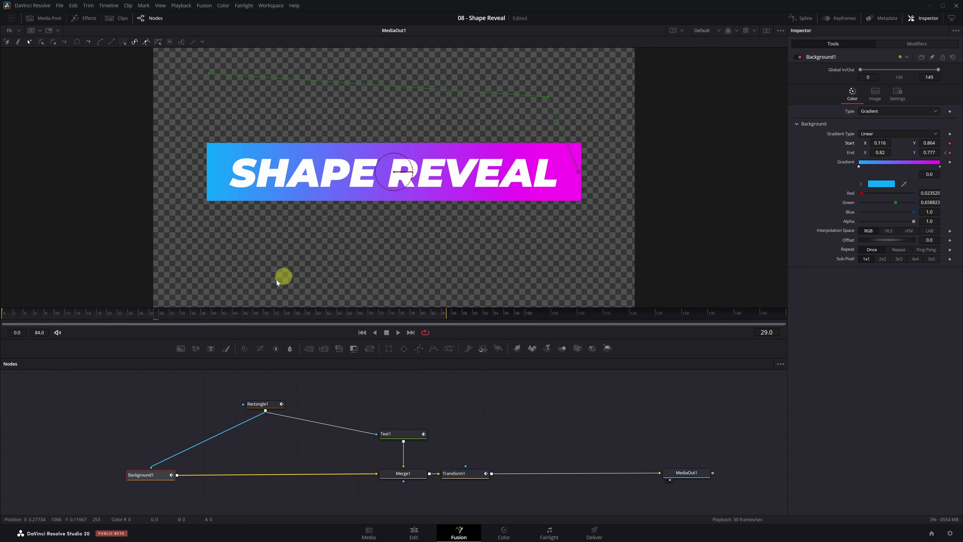
At frame 44, lower gradient Start Y to 0.195 and move End X to about 0.64.
left_click(214, 314)
left_click_drag(213, 315, 235, 314)
left_click(933, 143)
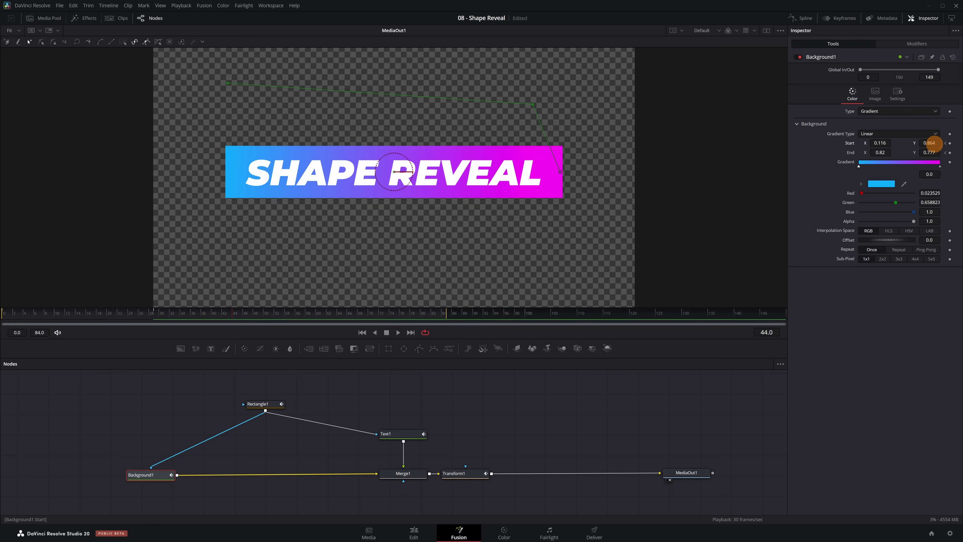
left_click_drag(932, 143, 681, 153)
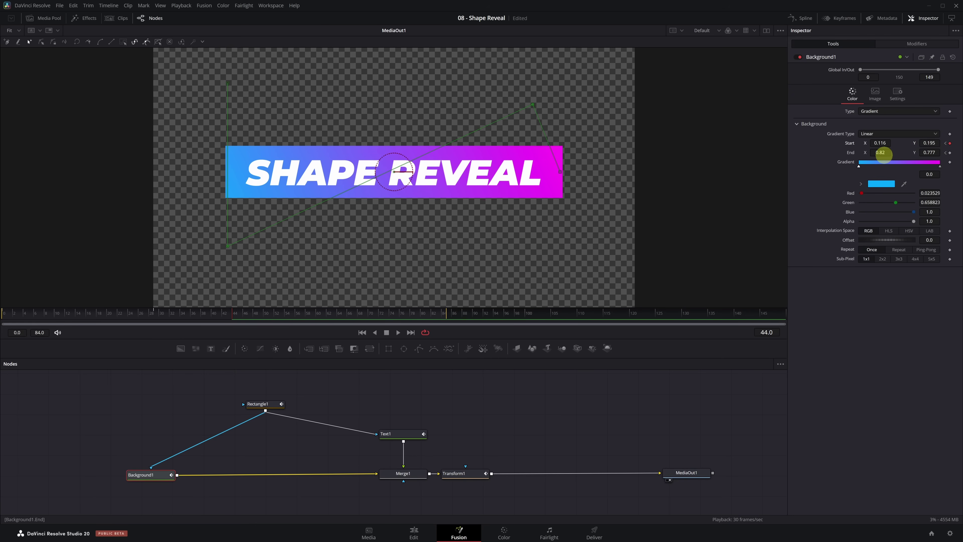
left_click_drag(884, 155, 805, 156)
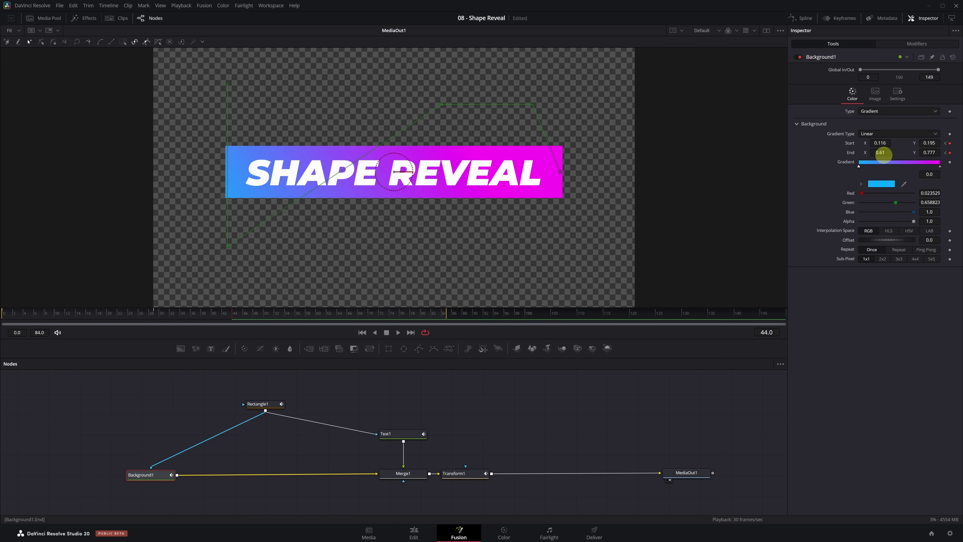
At frame 54, set gradient Start X to 0.431 and End X to 0.39.
left_click(286, 315)
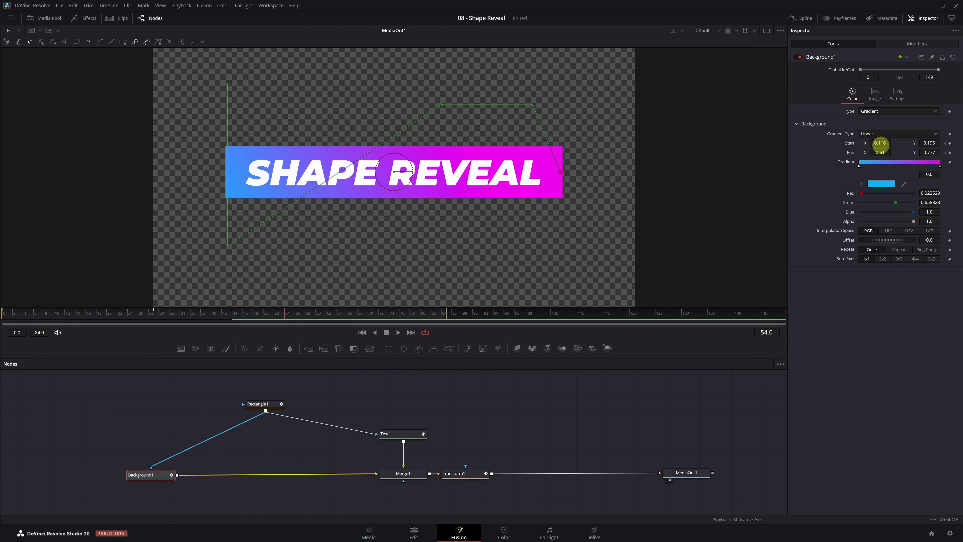
mouse_move(880, 144)
left_mouse_down()
mouse_move(946, 141)
mouse_move(513, 139)
mouse_move(880, 143)
left_mouse_up()
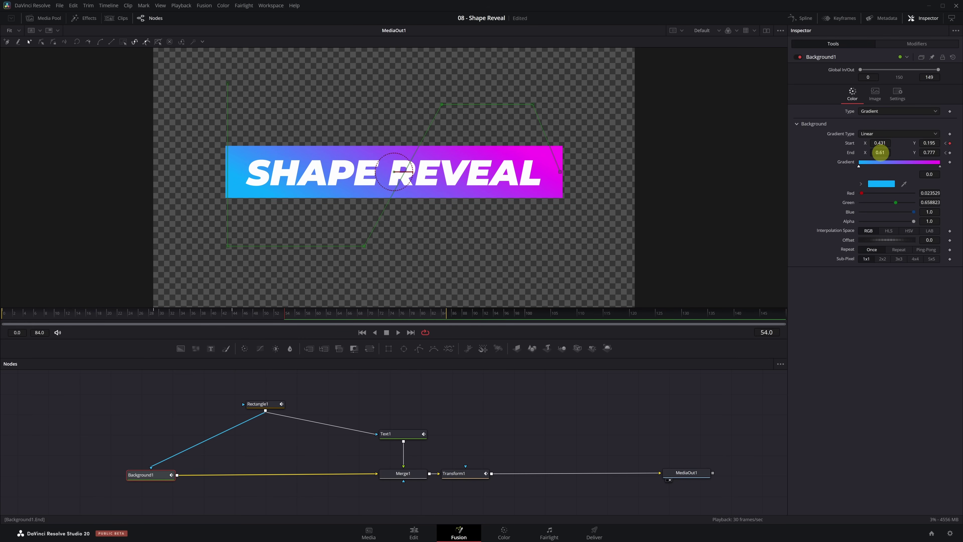
left_click_drag(880, 152, 796, 152)
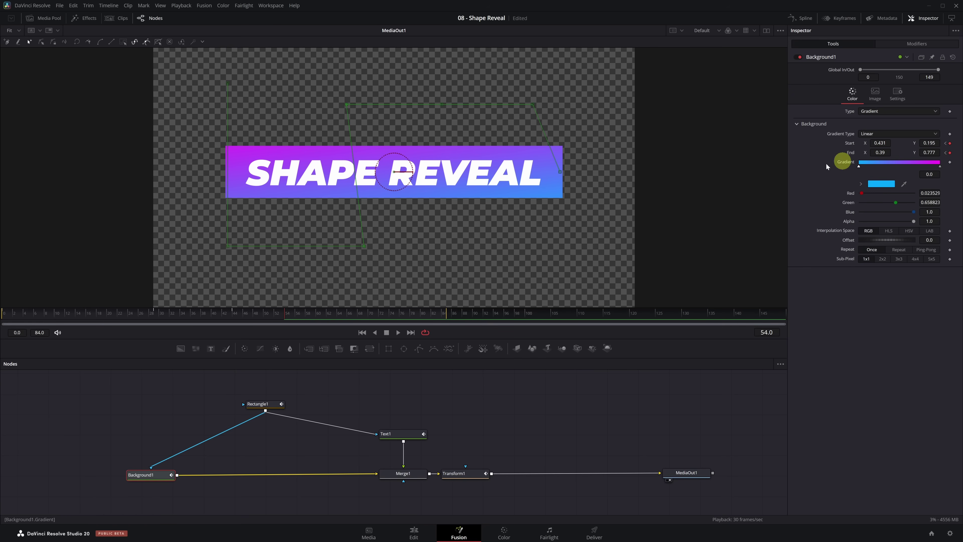
At frame 64, push gradient Start X to about 0.87 and End X to 0.134.
left_click(339, 315)
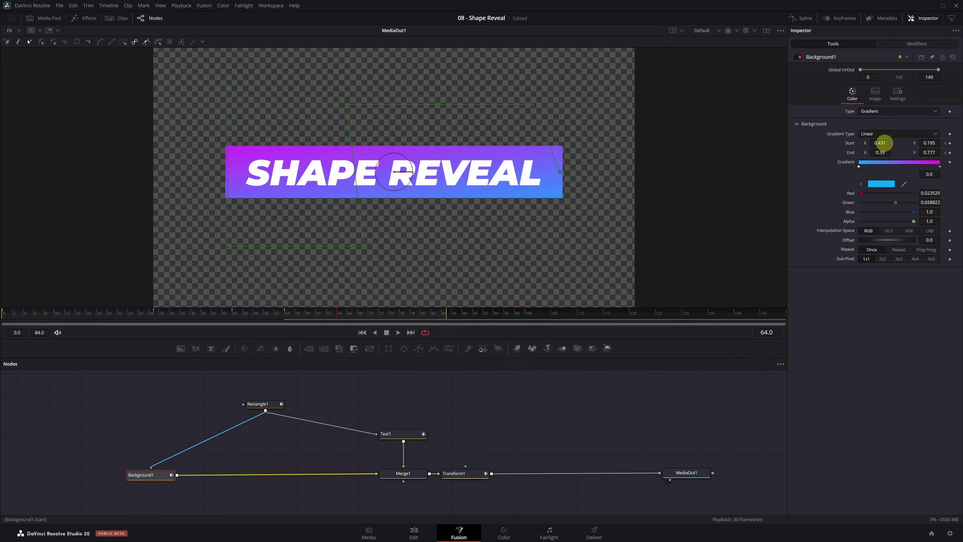
left_click_drag(880, 143, 573, 143)
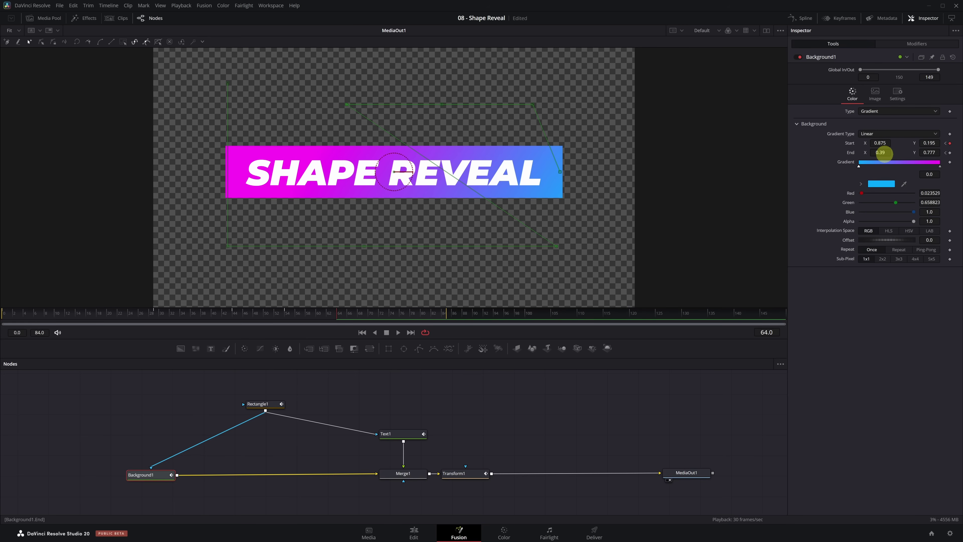
left_click_drag(884, 154, 806, 155)
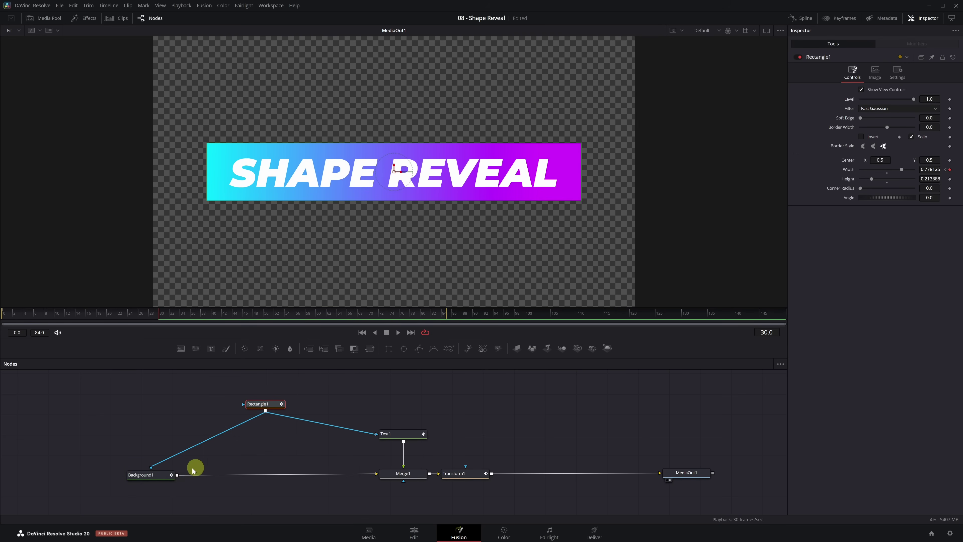
Add a second text layer over the background and connect Text2 into Merge2.
left_click(150, 477)
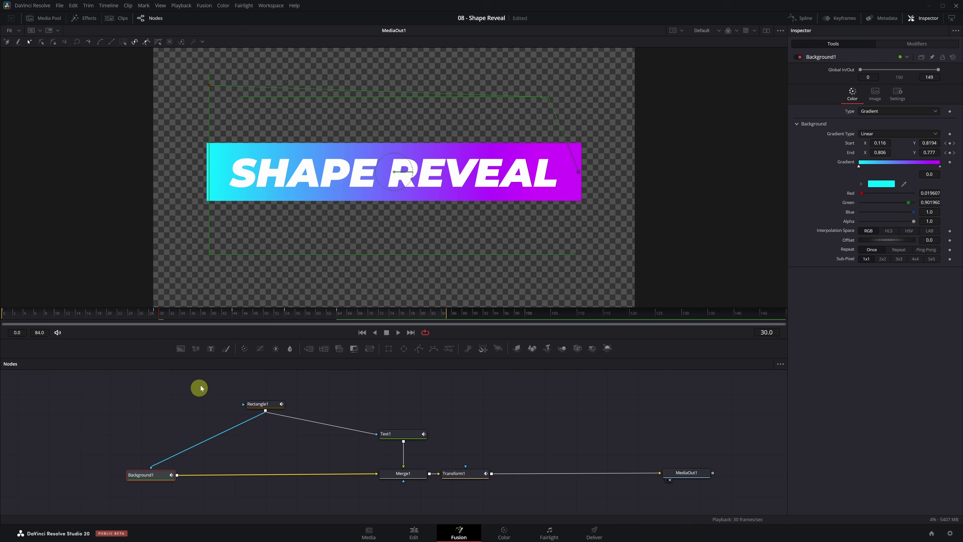
left_click(211, 353)
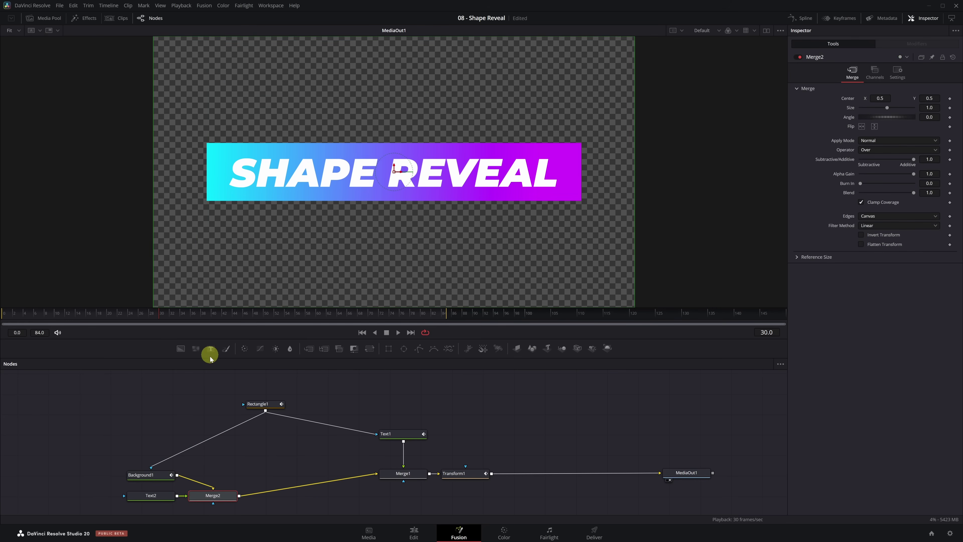
left_click_drag(205, 488, 268, 489)
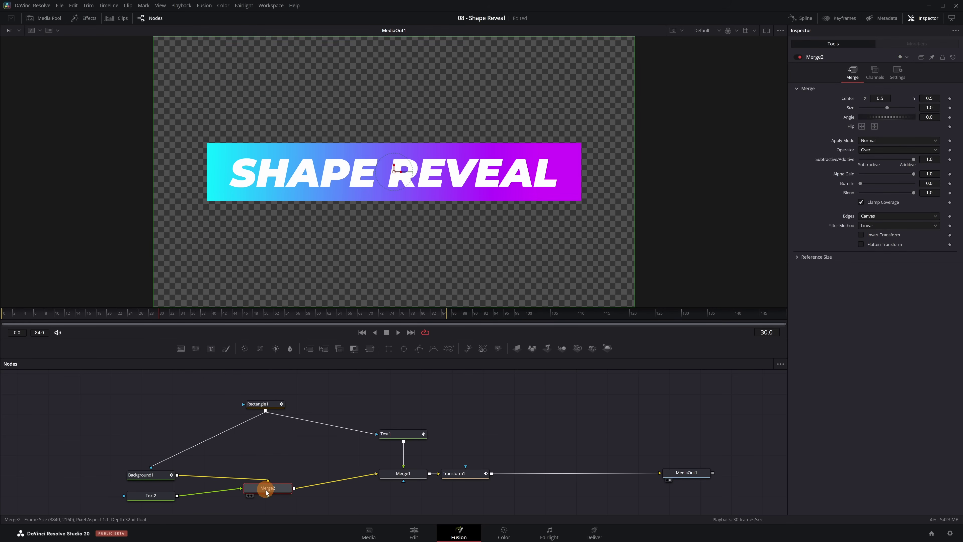
left_click_drag(167, 498, 285, 464)
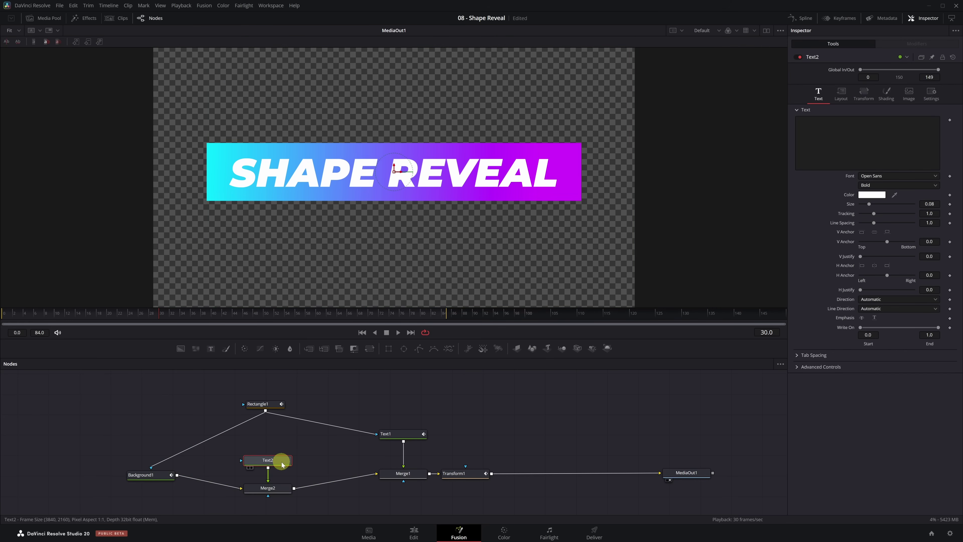
Enter ANIMATION as the subtitle text and return to frame 0.
left_click(831, 152)
type("ANI")
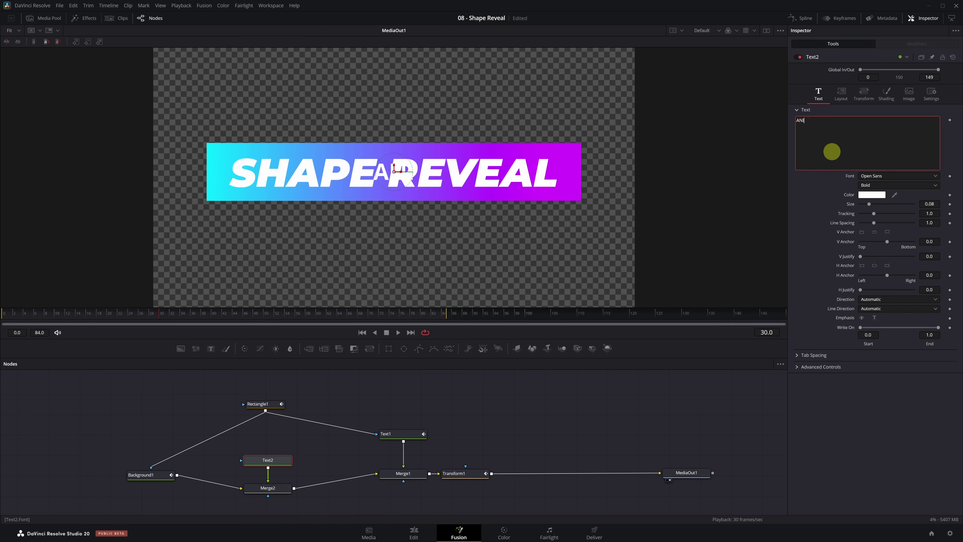
type("MATION")
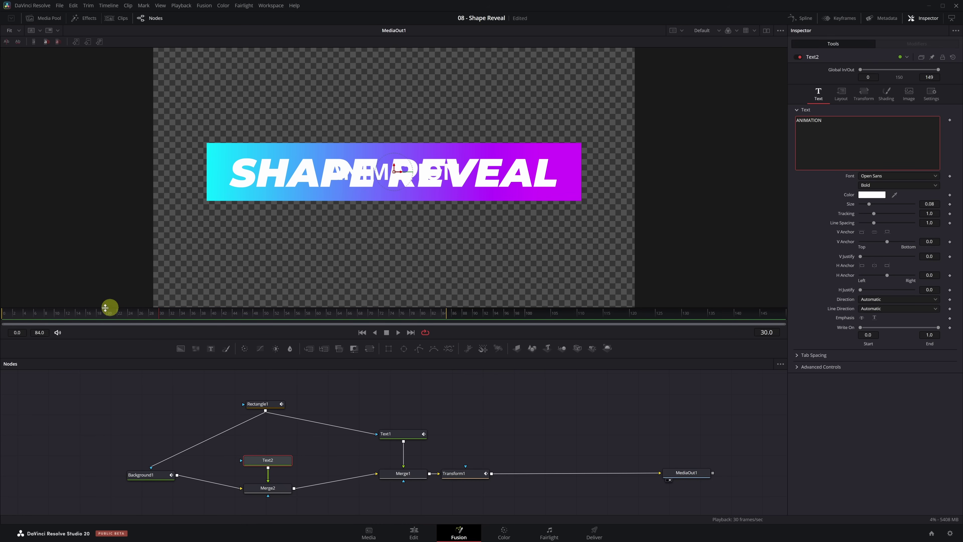
left_click_drag(105, 308, 6, 317)
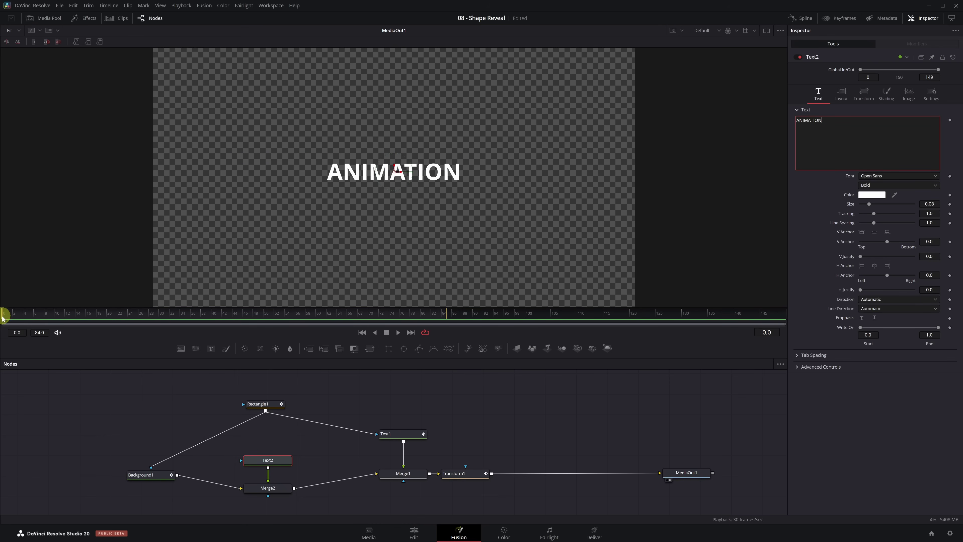
Set the subtitle font to Montserrat Black Italic.
left_click(936, 176)
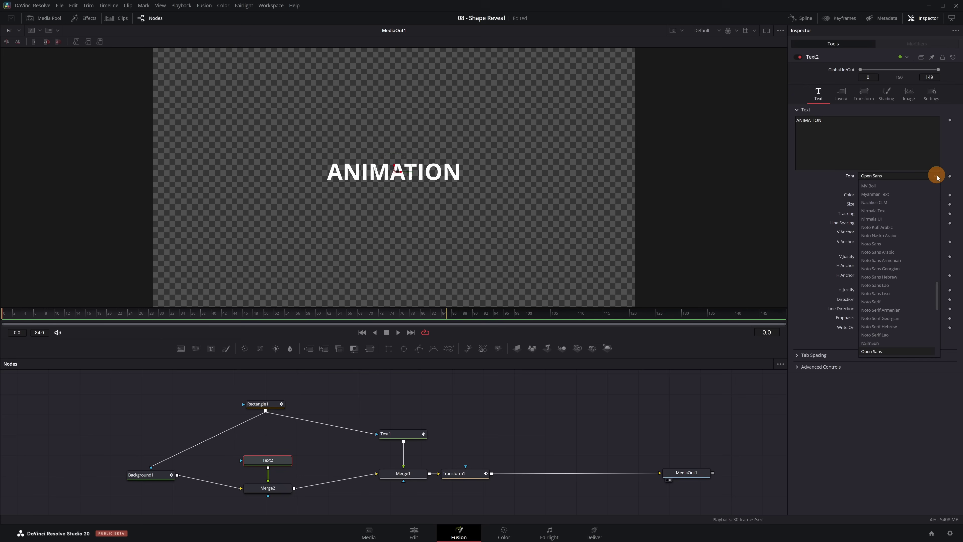
type("mont")
left_click(889, 342)
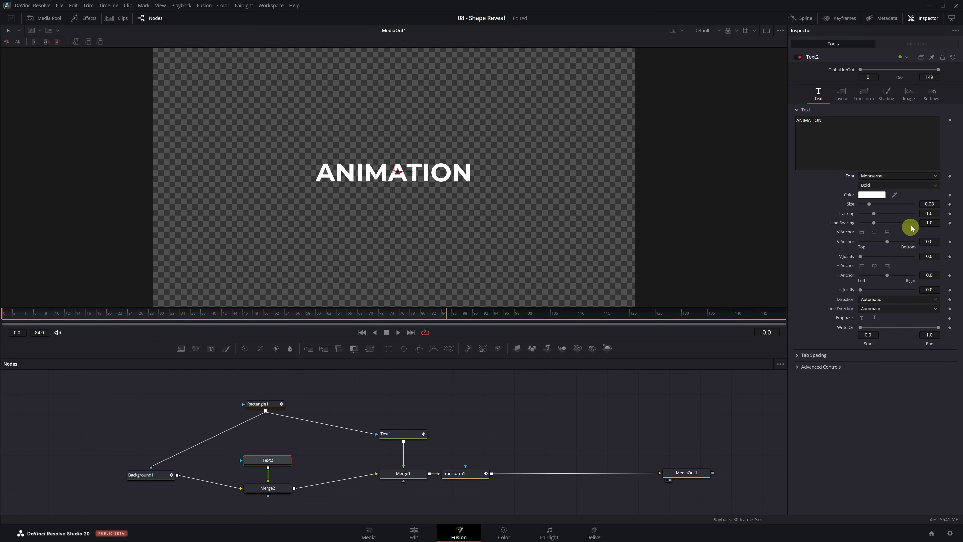
left_click(927, 186)
left_click(895, 337)
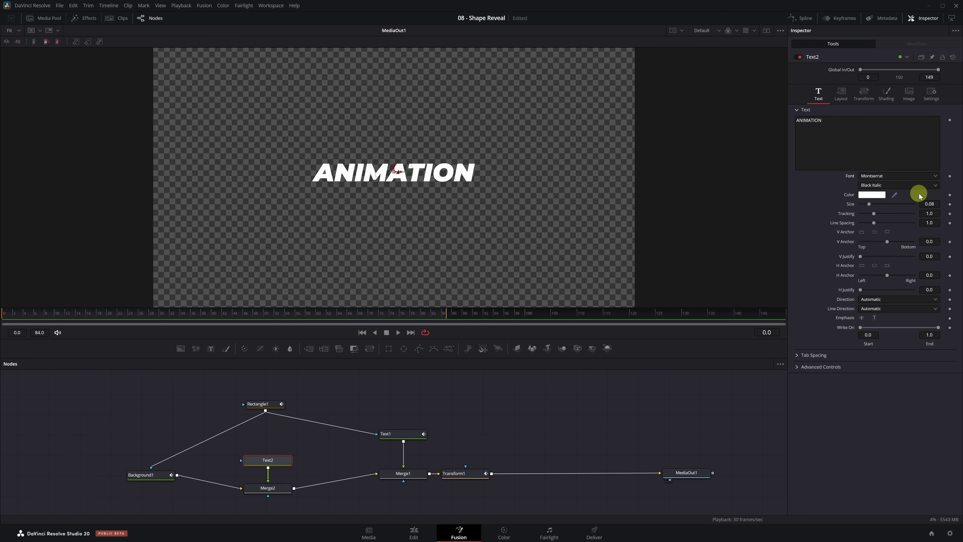
At frame 30, keyframe Text2 Spacing and Offset, setting Offset Y to -0.116.
left_click(867, 102)
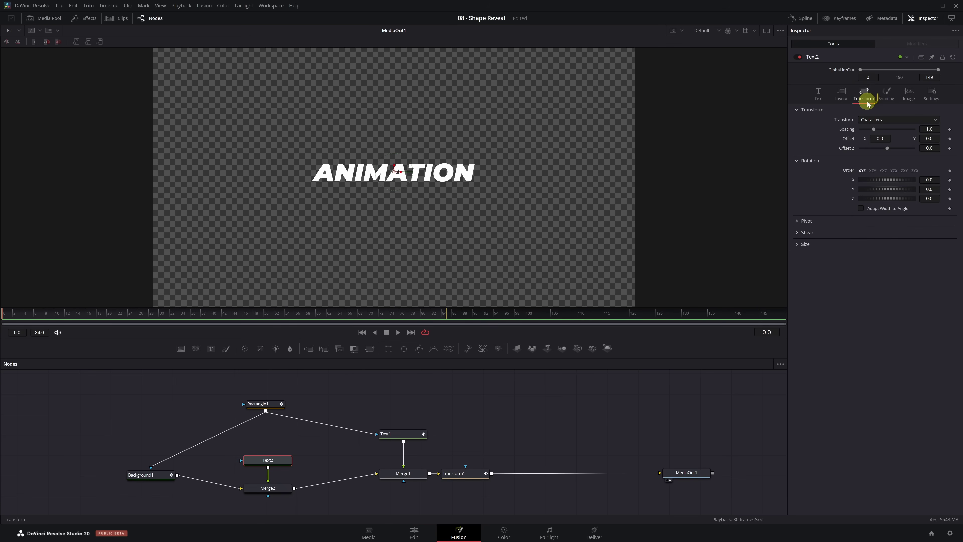
left_click(159, 315)
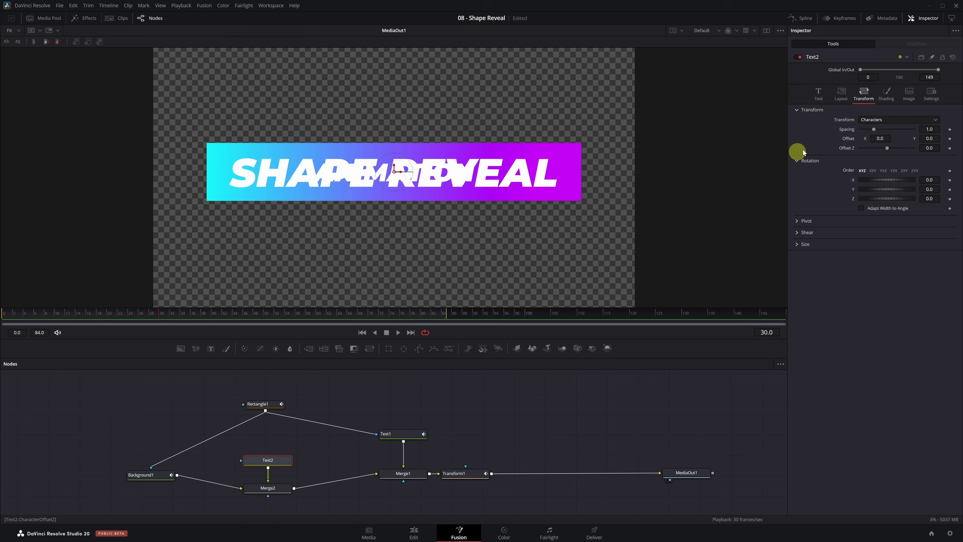
left_click(950, 130)
left_click(950, 139)
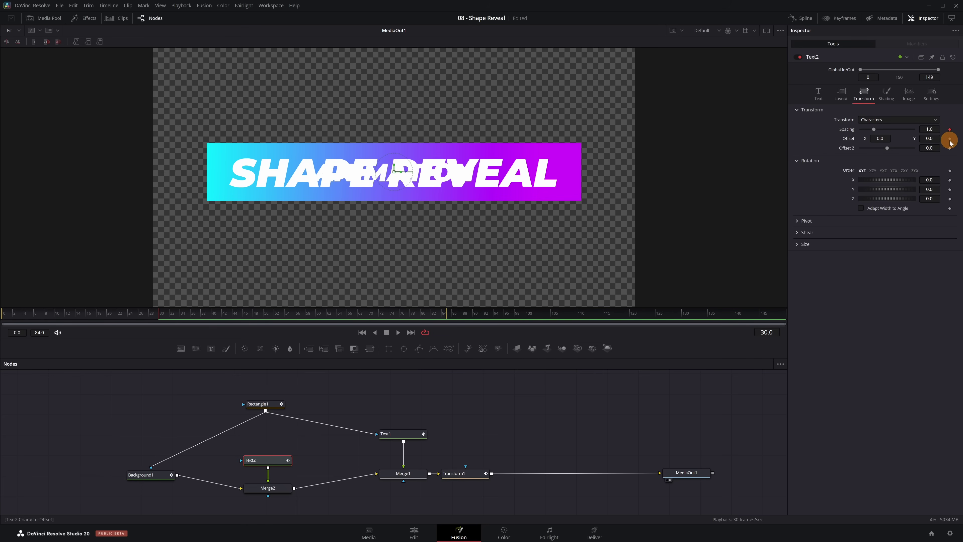
left_click_drag(929, 138, 887, 139)
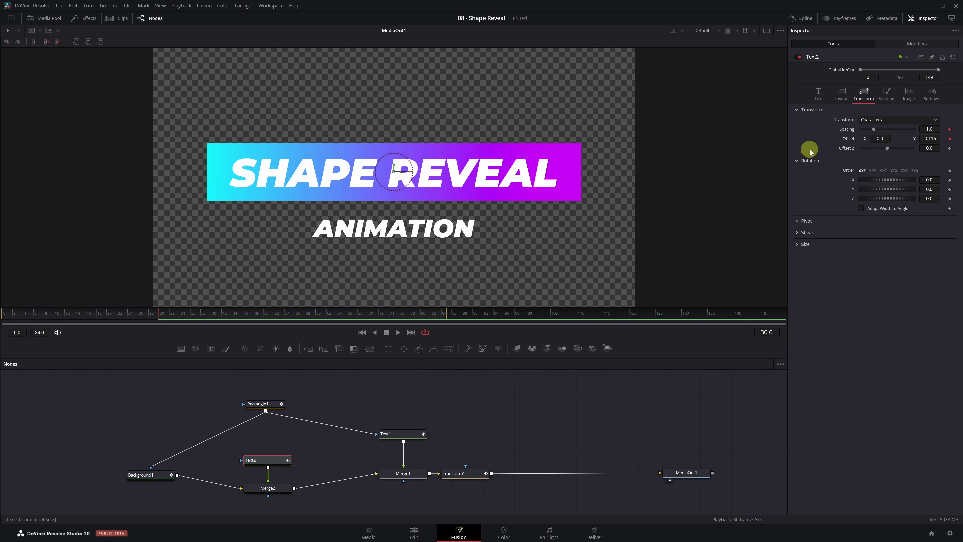
At frame 0, set Text2 Spacing to 0.57 and Offset Y to 0.0.
left_click(4, 314)
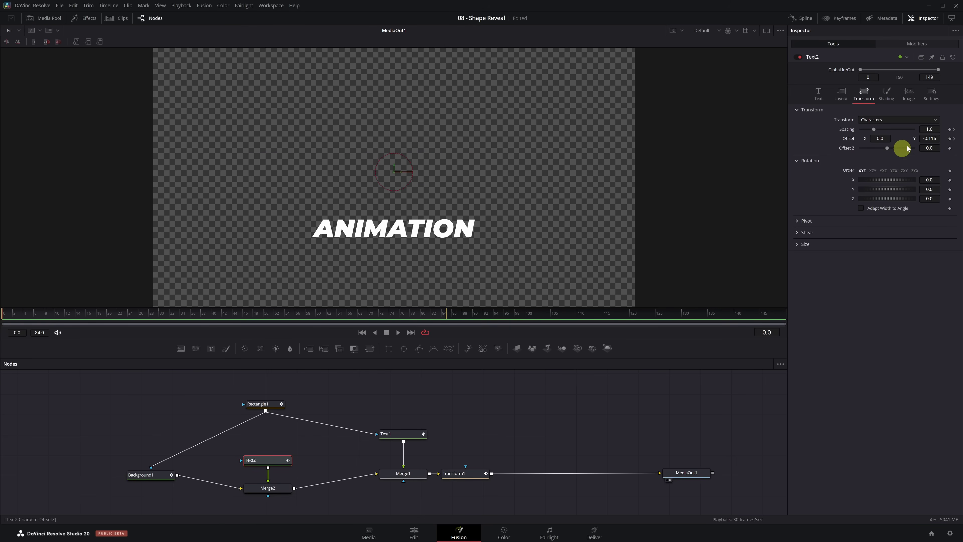
left_click_drag(930, 129, 765, 133)
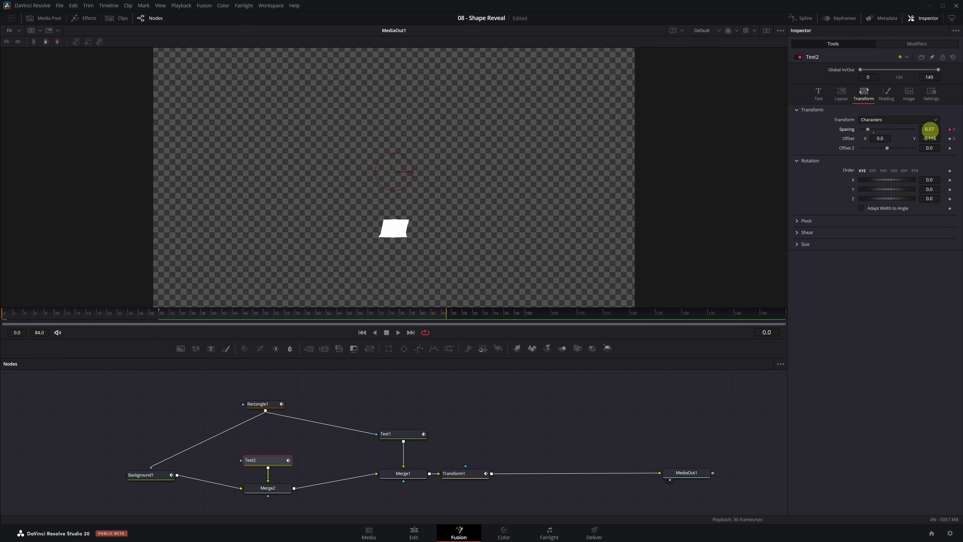
left_click(930, 138)
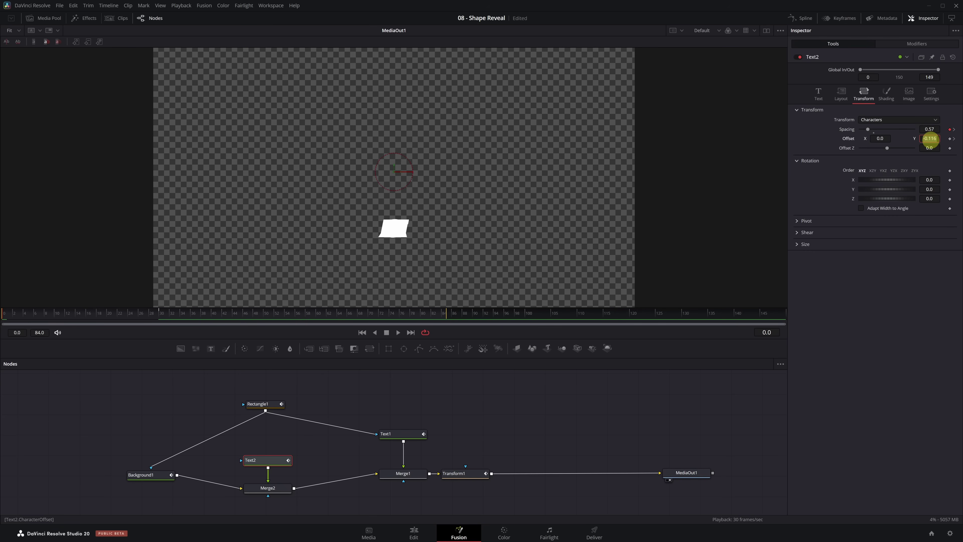
left_click_drag(930, 138, 942, 141)
key("Return")
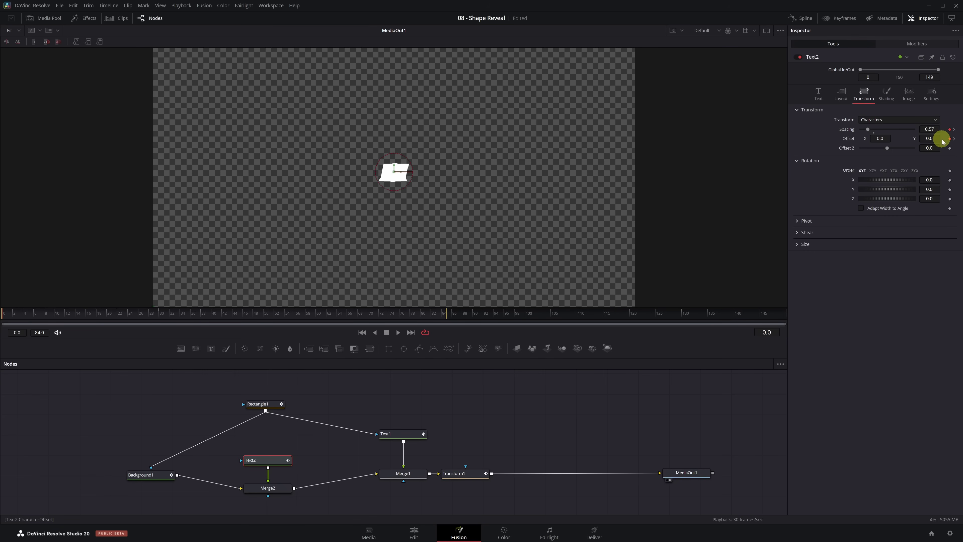
Show only the Text2 curves in the Spline editor, fitted to the graph.
left_click(805, 19)
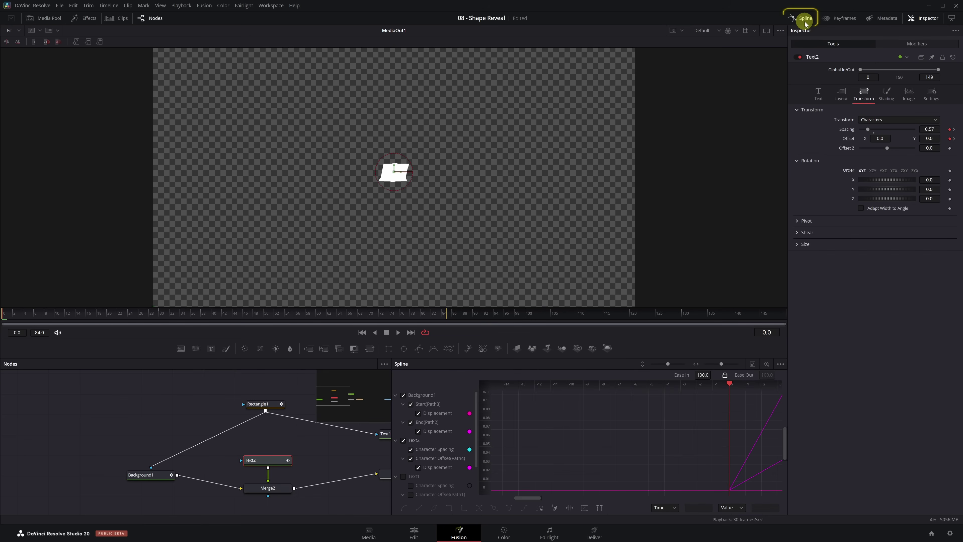
left_click(403, 395)
scroll(421, 418, "down", 3)
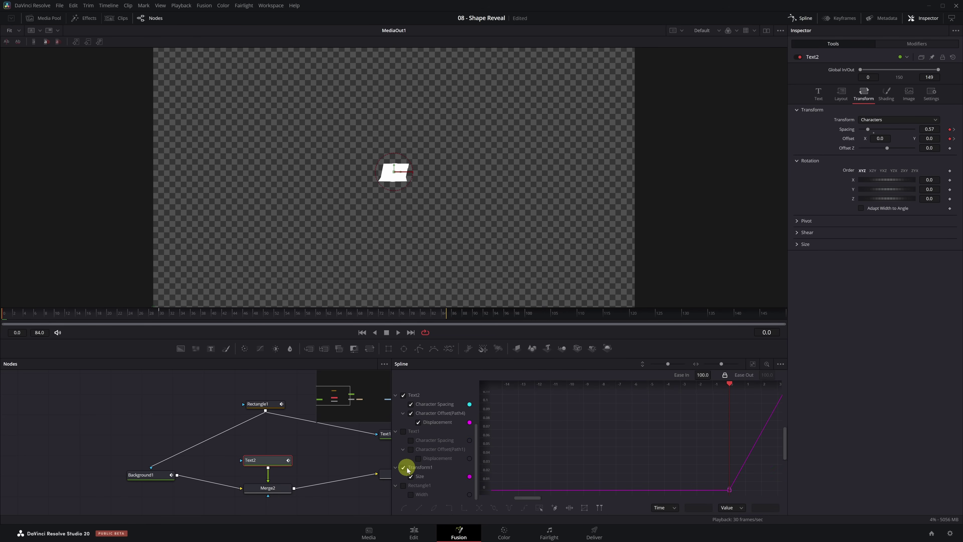
scroll(417, 455, "up", 3)
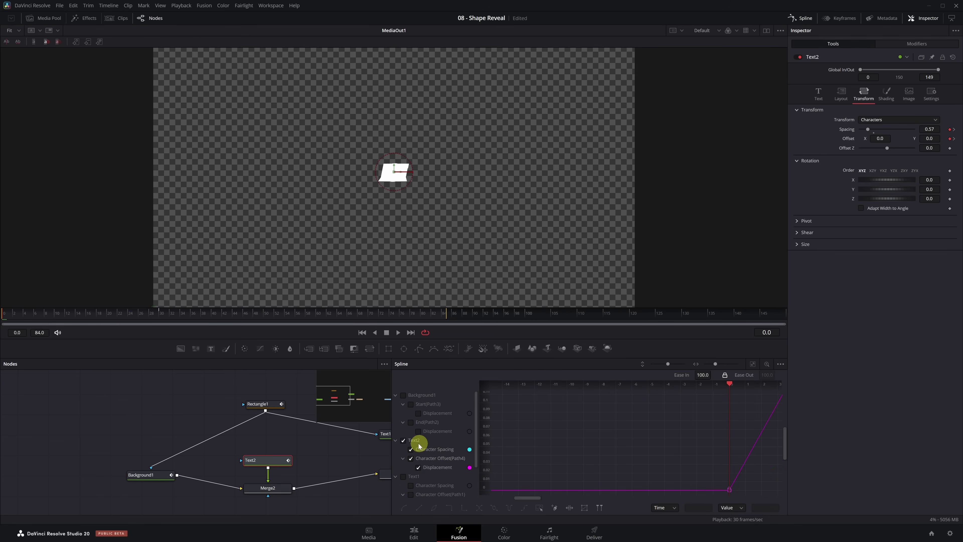
left_click(754, 365)
Smooth all Text2 keyframes with strong easing and play the animation back.
left_click_drag(764, 393, 499, 492)
key("s")
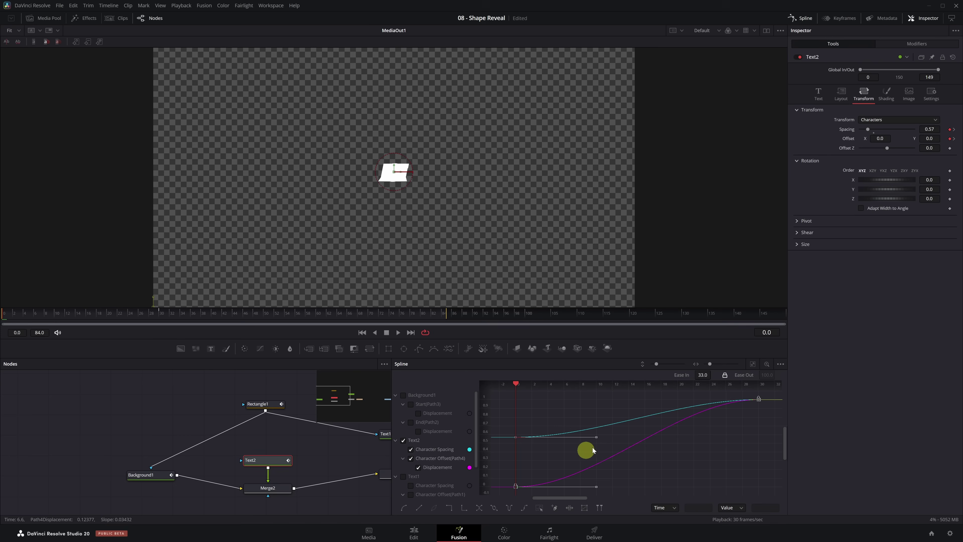
mouse_move(704, 376)
left_mouse_down()
mouse_move(747, 375)
mouse_move(701, 375)
left_mouse_up()
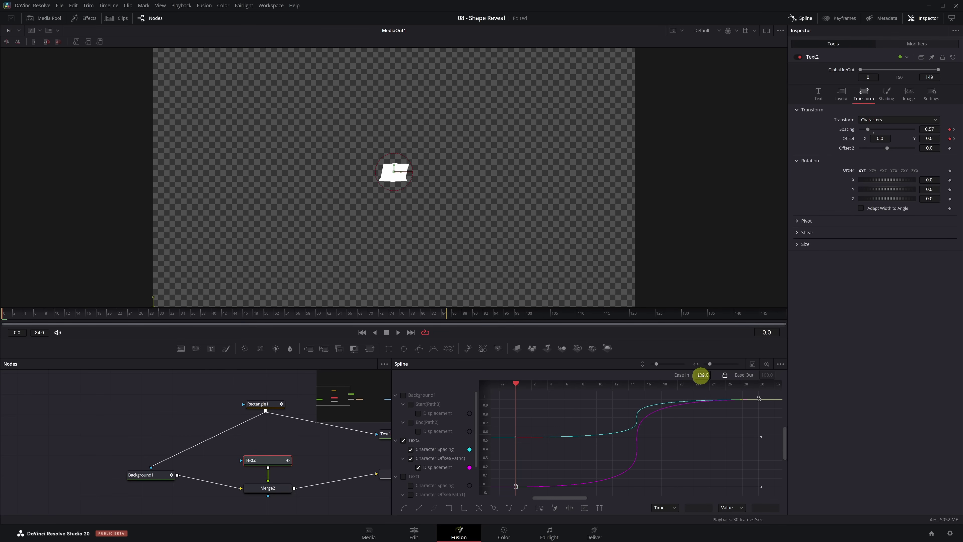
key("space")
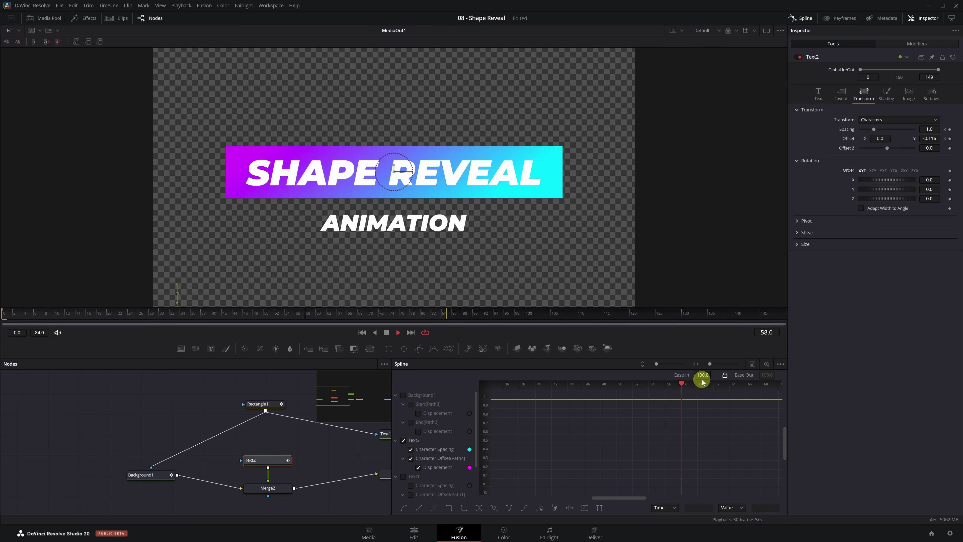
key("space")
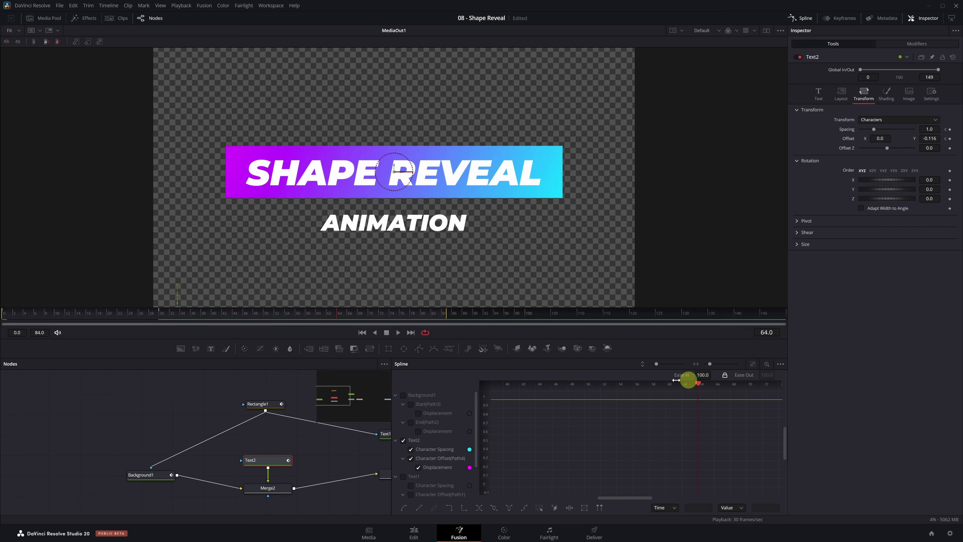
left_click(56, 317)
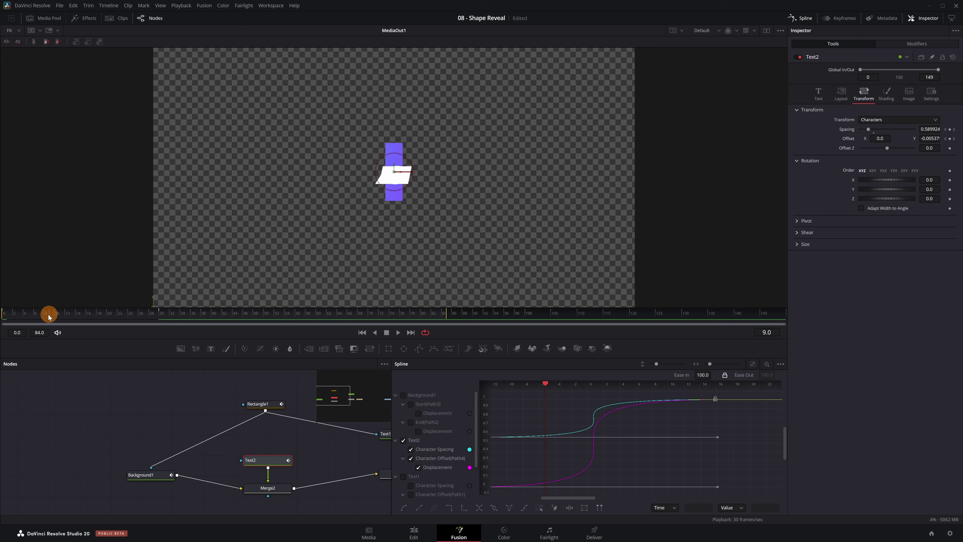
mouse_move(82, 312)
left_mouse_down()
mouse_move(60, 314)
mouse_move(76, 315)
left_mouse_up()
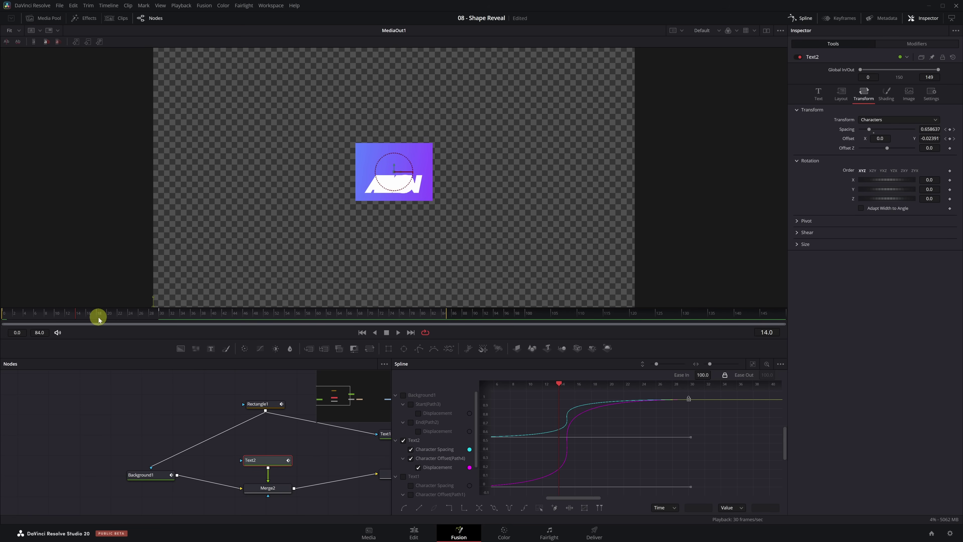
left_click_drag(99, 317, 112, 319)
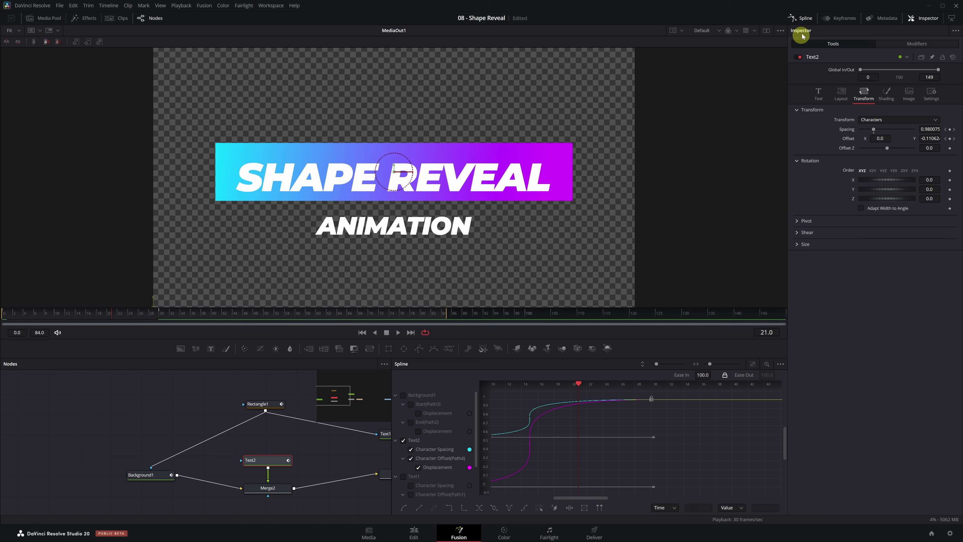
Close the curve editor, change Merge2's operator from Over to Under, and scrub to the opening frame.
left_click(805, 19)
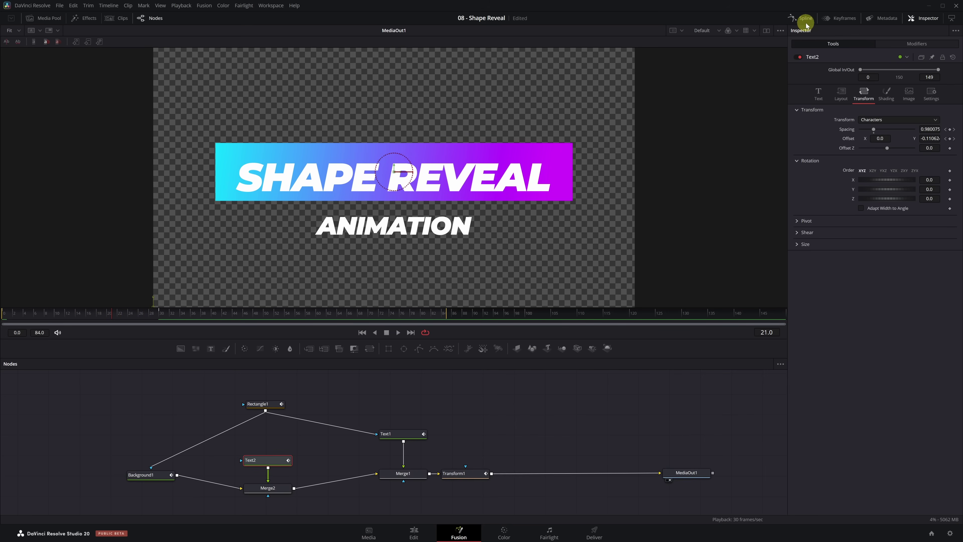
left_click(268, 492)
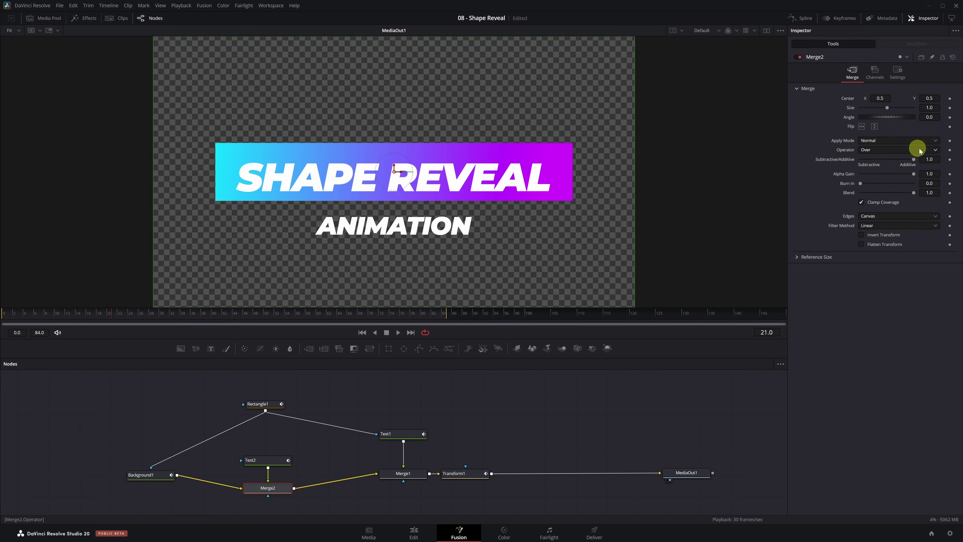
left_click(936, 150)
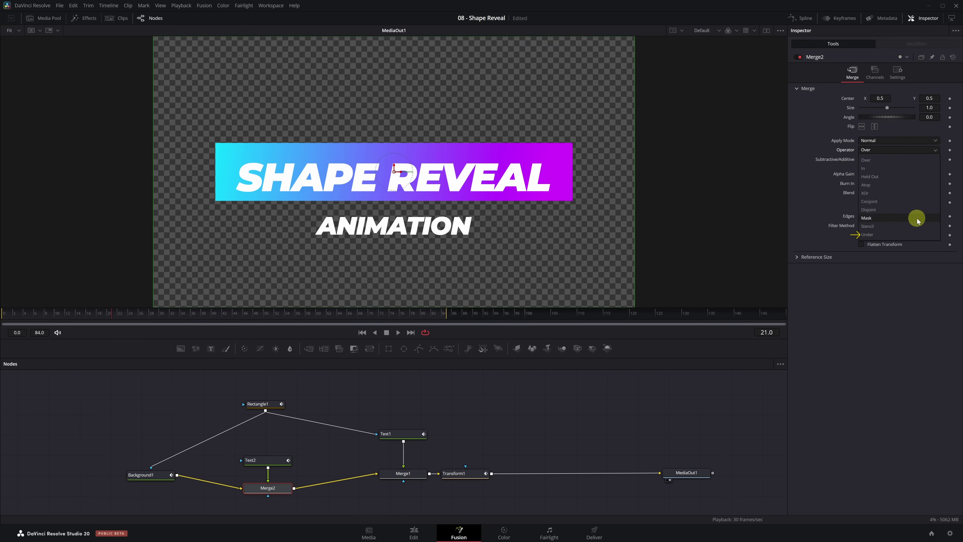
left_click(916, 234)
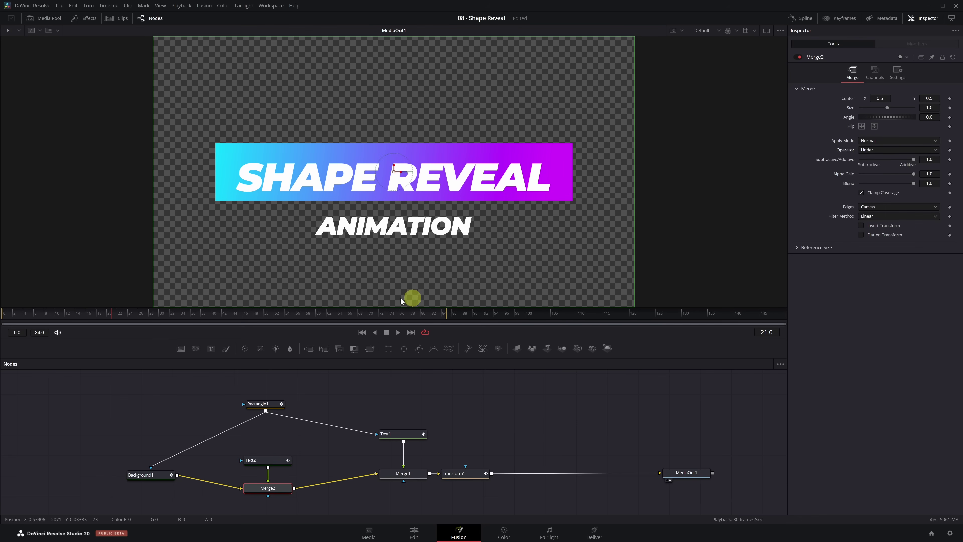
left_click_drag(67, 321, 38, 316)
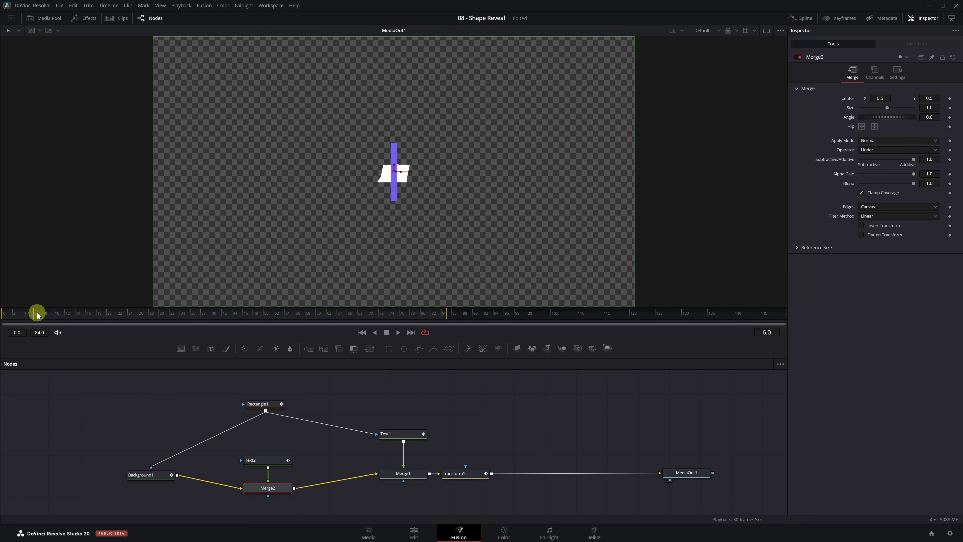
At frame 30, add a Rectangle mask to Text2, placed below ANIMATION and widened to 0.856.
left_click(160, 316)
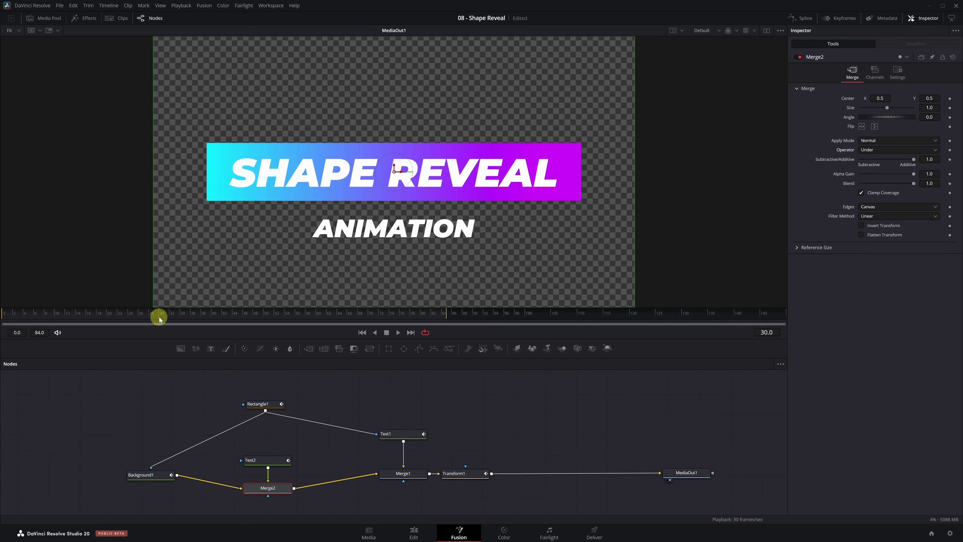
left_click(264, 460)
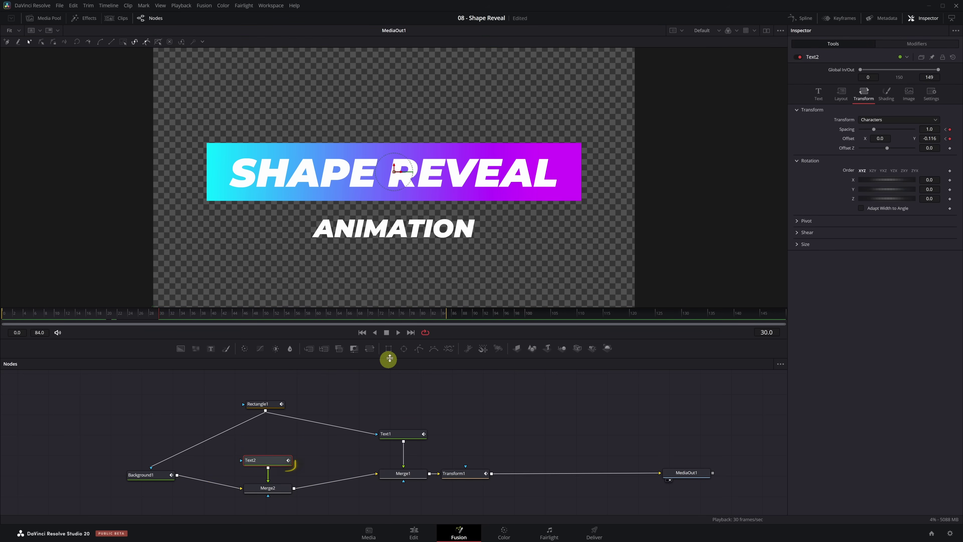
left_click(389, 349)
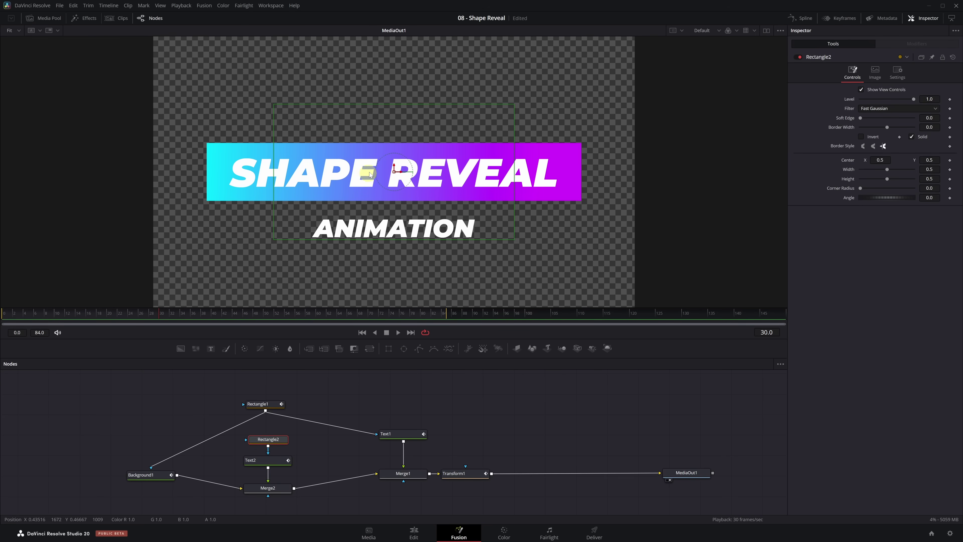
left_click_drag(395, 174, 393, 271)
scroll(437, 243, "down", 1)
left_click_drag(510, 217, 597, 224)
Play back the subtitle reveal, then save the composition.
key("space")
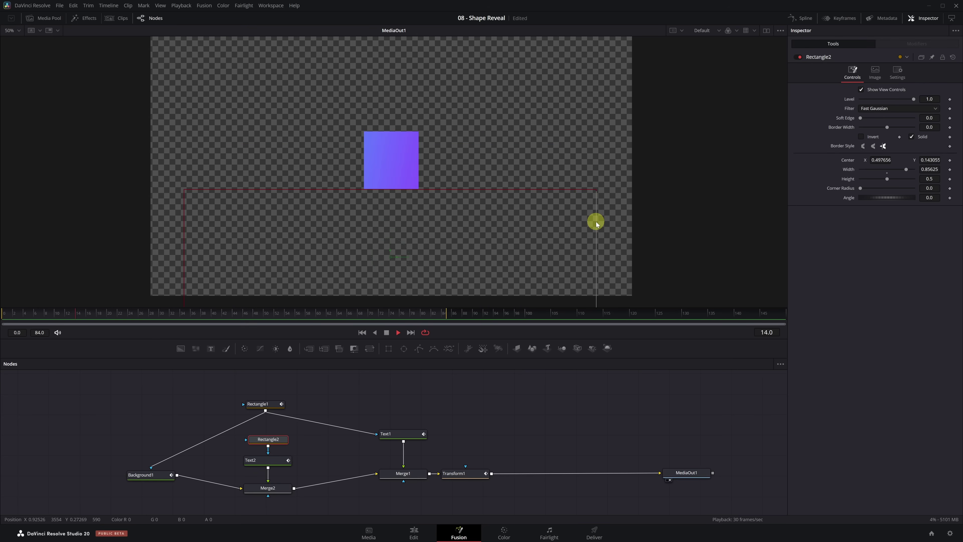
key("space")
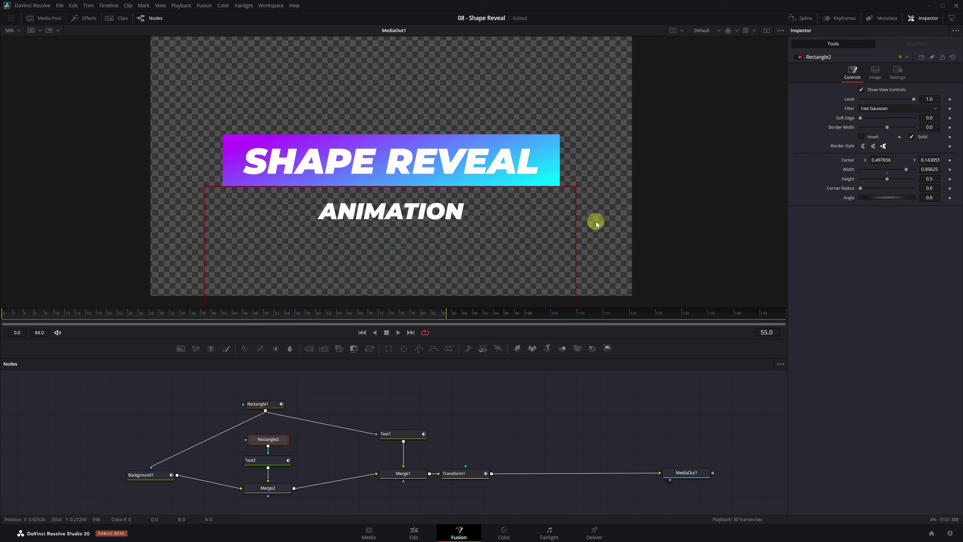
key("ctrl+s")
Enable motion blur on the SHAPE REVEAL title (Text1) with Quality 10.
left_click(396, 434)
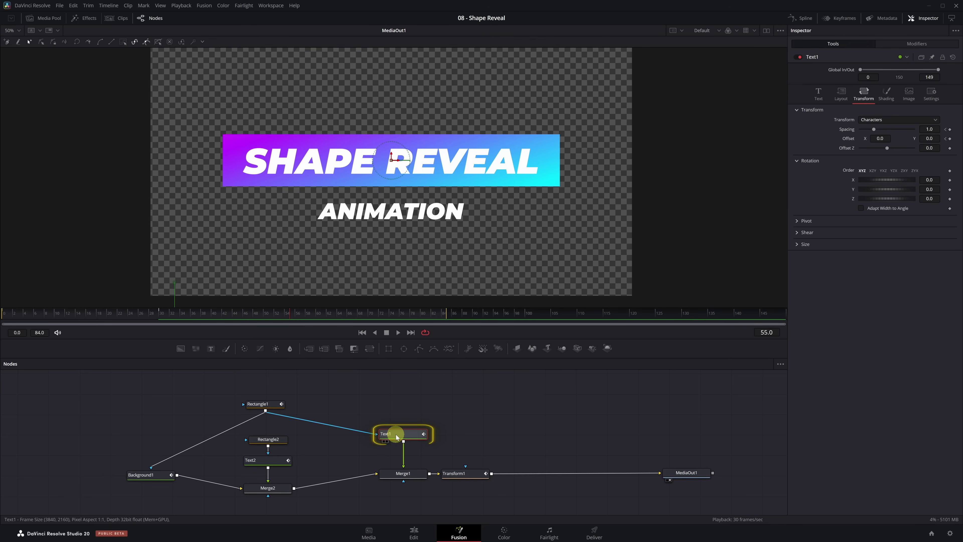
left_click(931, 100)
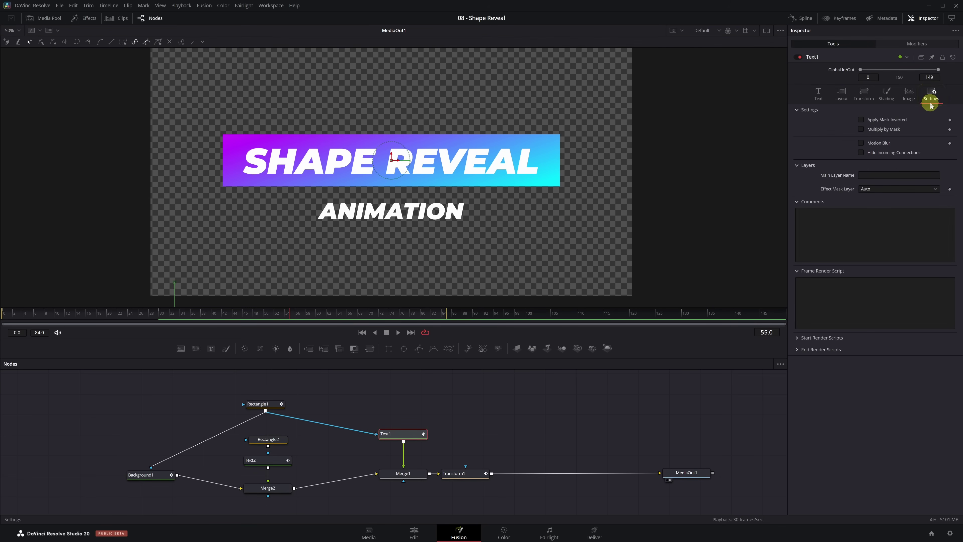
left_click(861, 143)
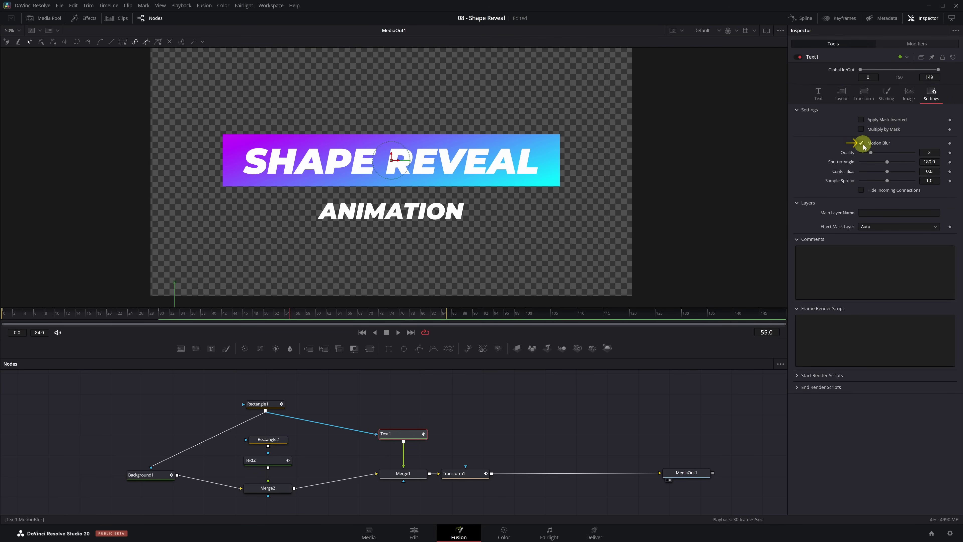
left_click_drag(870, 152, 929, 157)
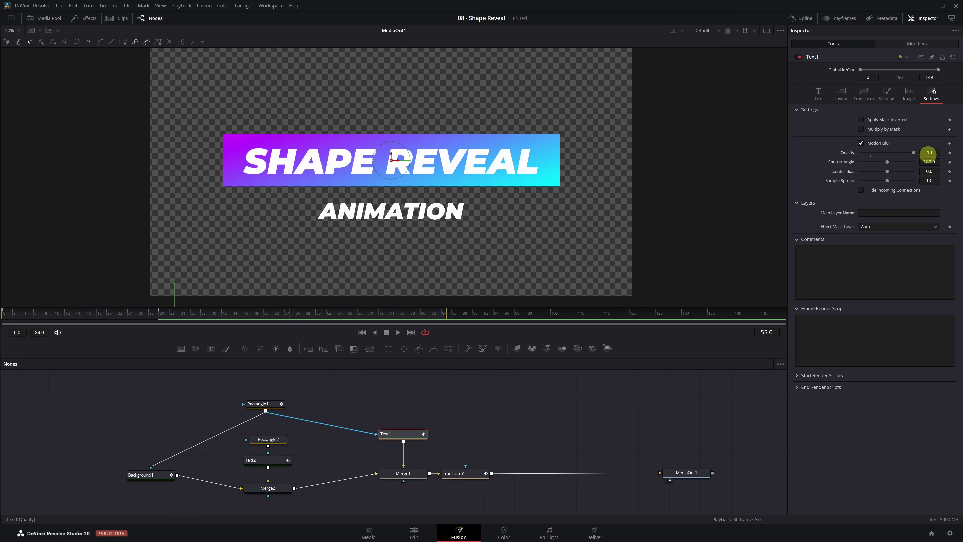
Enable motion blur on the ANIMATION subtitle (Text2) with Quality 10.
left_click(268, 460)
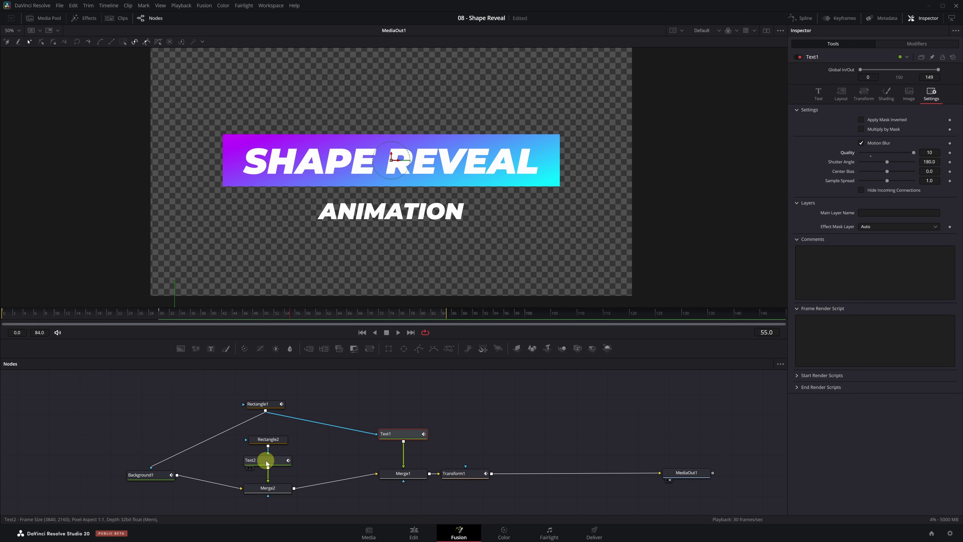
left_click(932, 93)
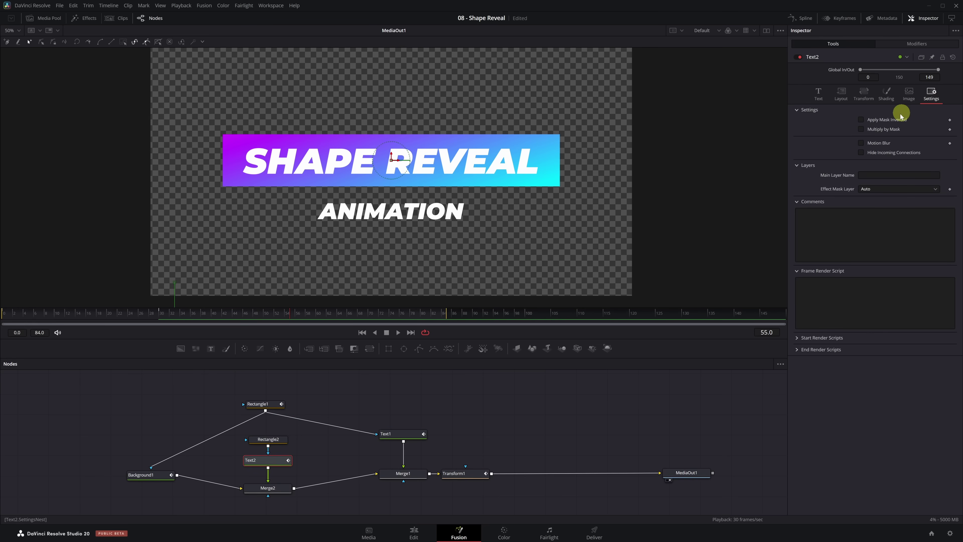
left_click(861, 143)
left_click_drag(871, 152, 926, 153)
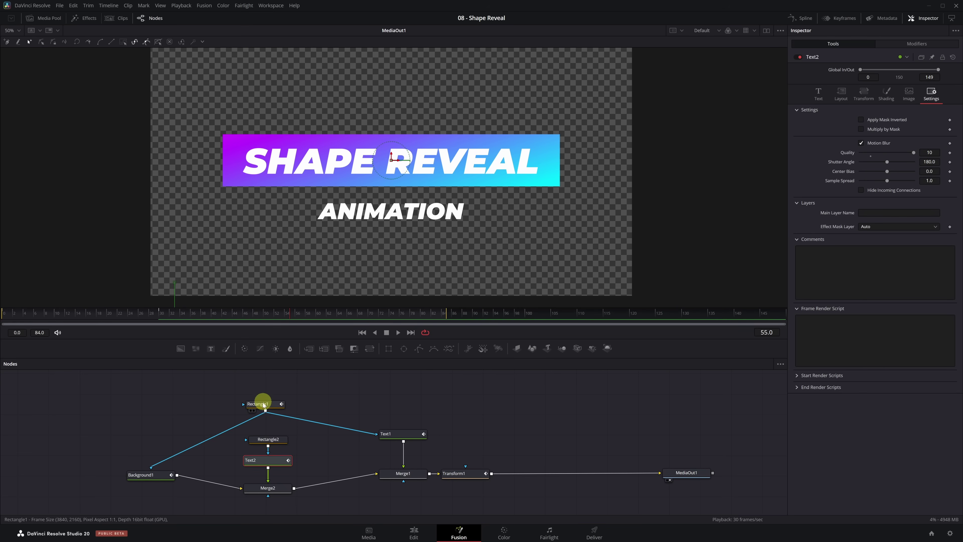
Enable motion blur at Quality 10 on the banner Rectangle1 and play to check the blur.
left_click(259, 409)
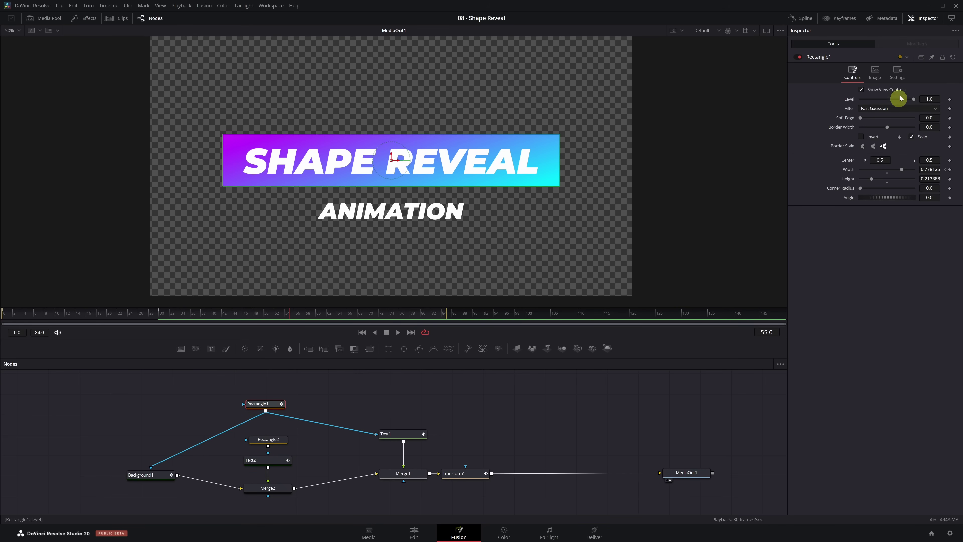
left_click(901, 79)
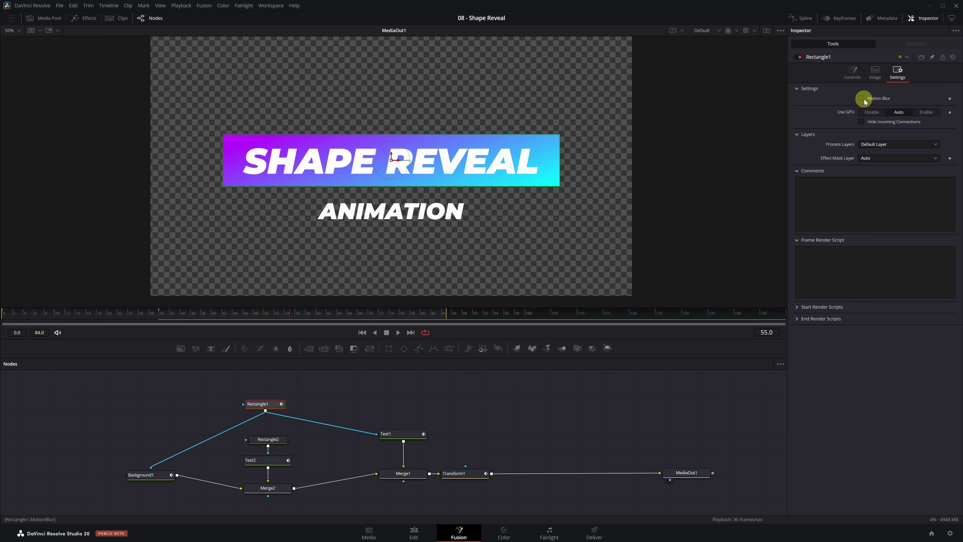
left_click(862, 99)
left_click_drag(871, 108, 915, 108)
key("space")
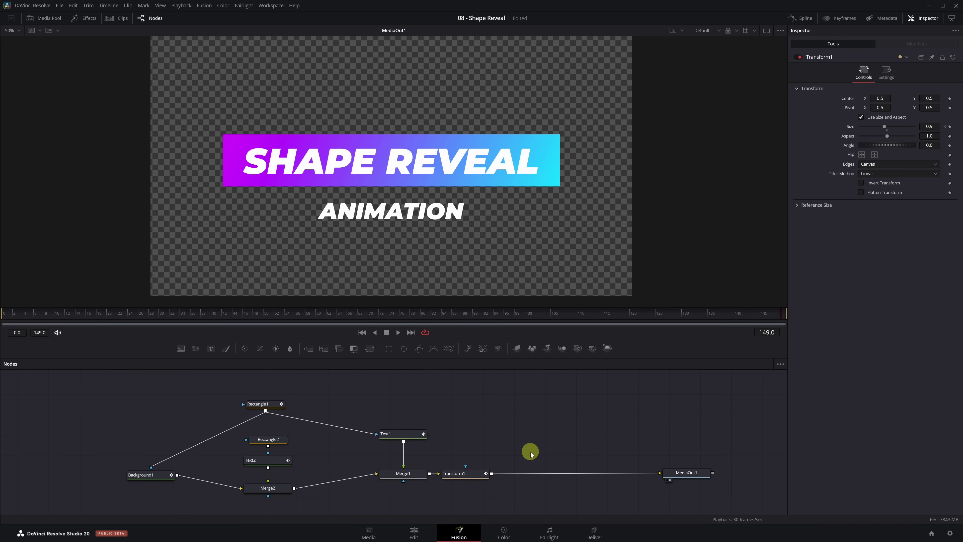
Add a Time Stretcher node after Transform1 via the tool search for 'time stre'.
left_click(471, 473)
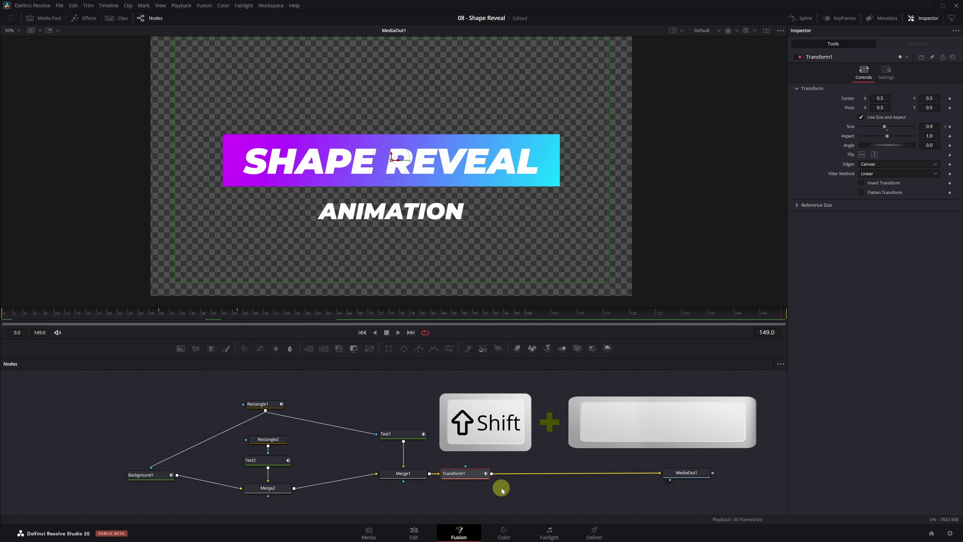
key("shift+space")
type("time stre")
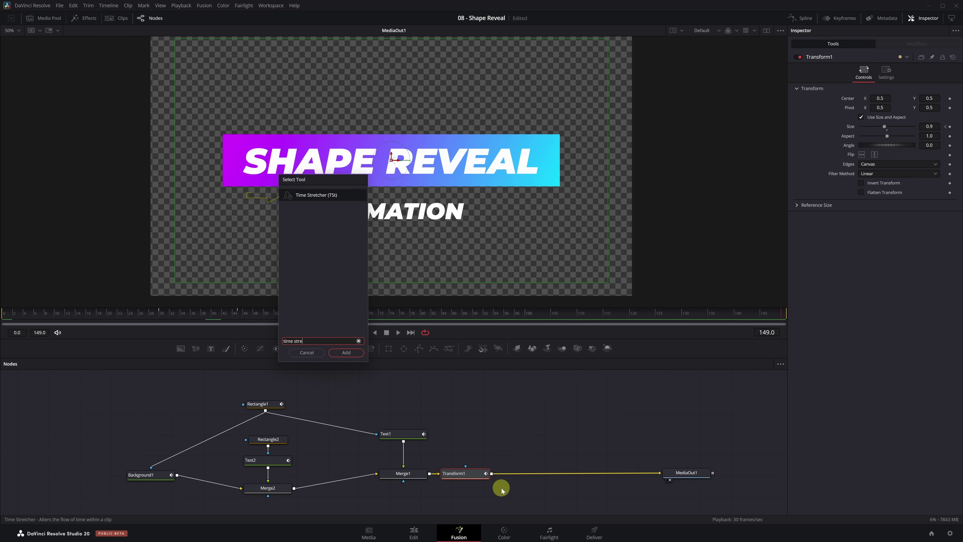
left_click(304, 200)
left_click(346, 353)
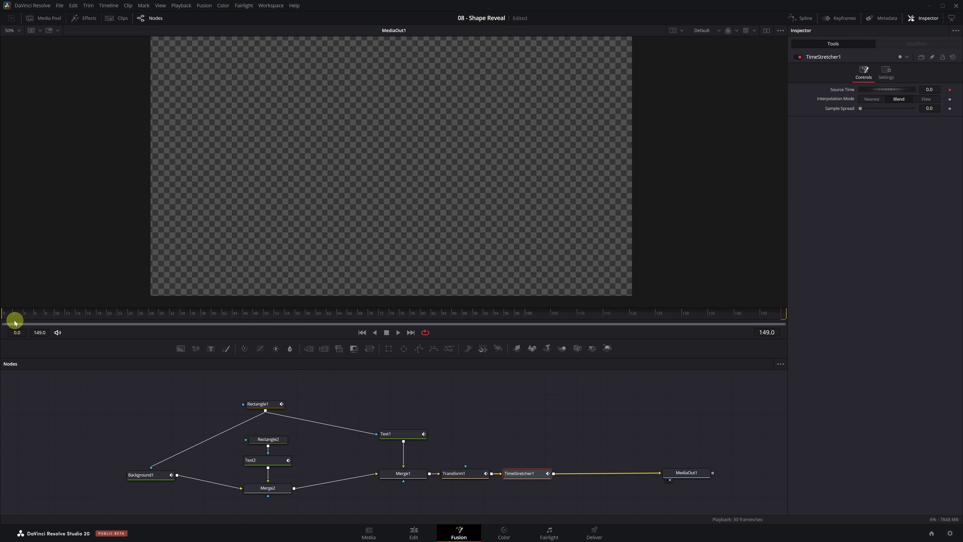
Return to frame 0, view the Background1 gradient settings, then move to frame 65.
left_click(3, 318)
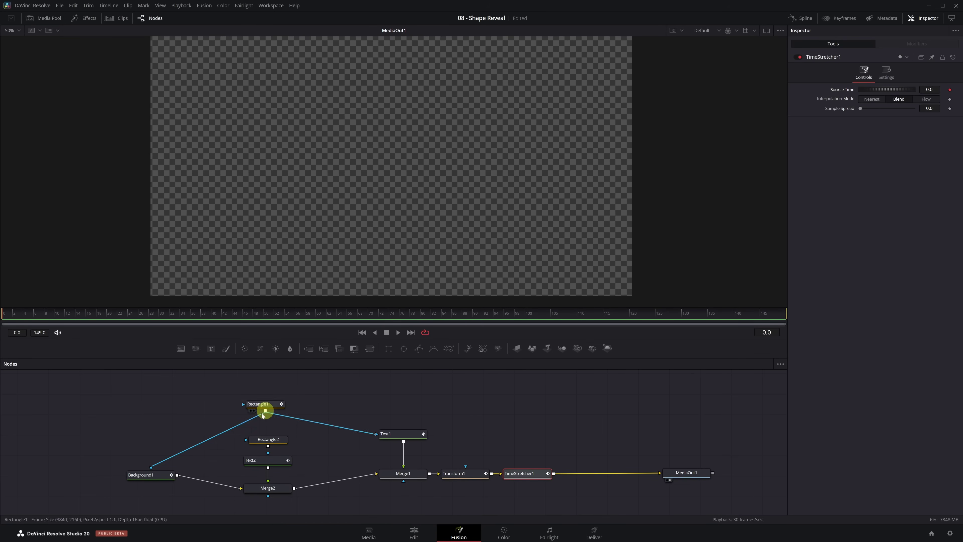
left_click(152, 478)
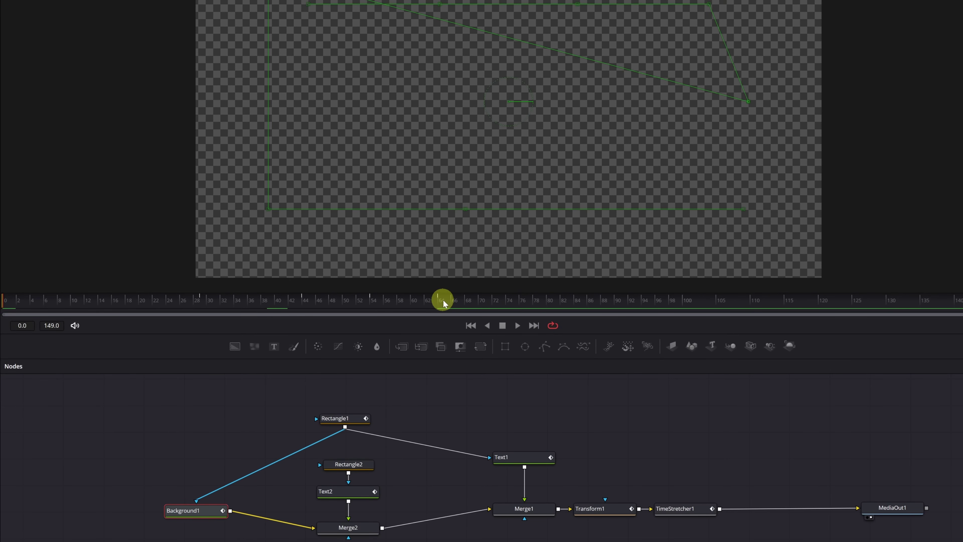
left_click(444, 303)
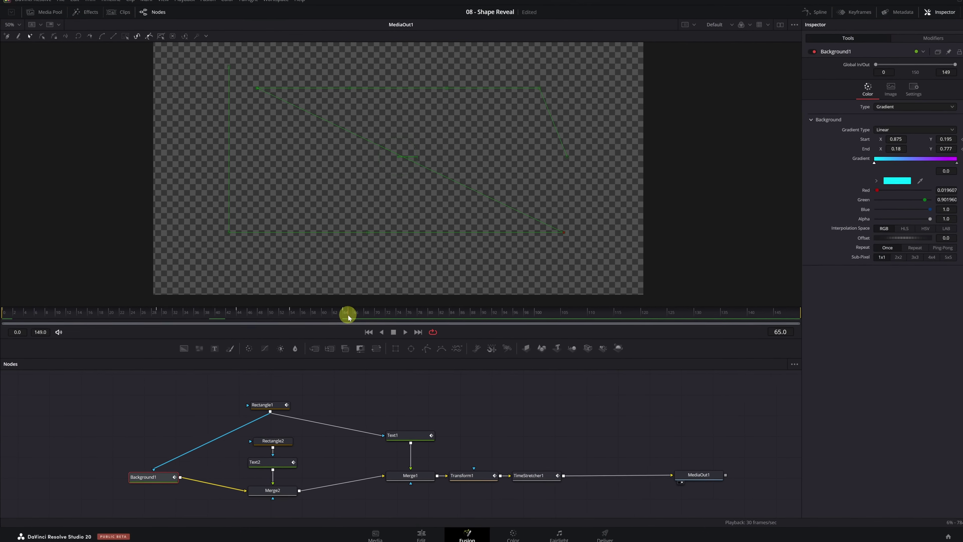
Keyframe TimeStretcher1's Source Time at 65 on frame 65 and 0 on frame 149.
left_click(539, 474)
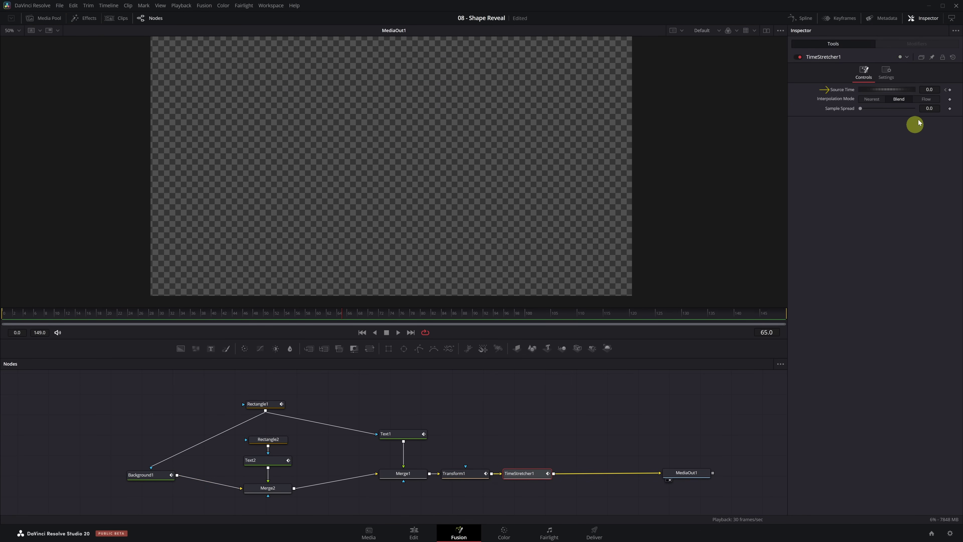
left_click(930, 90)
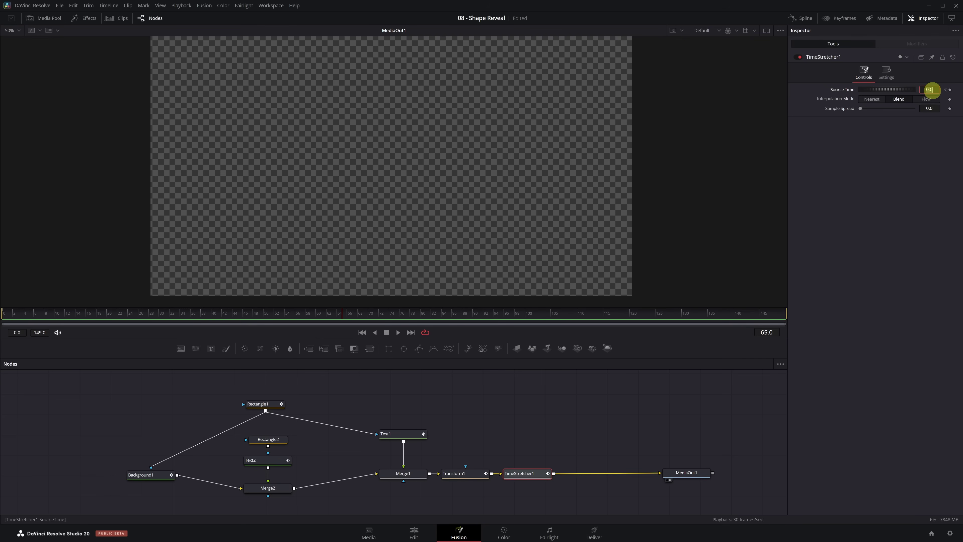
key("Return")
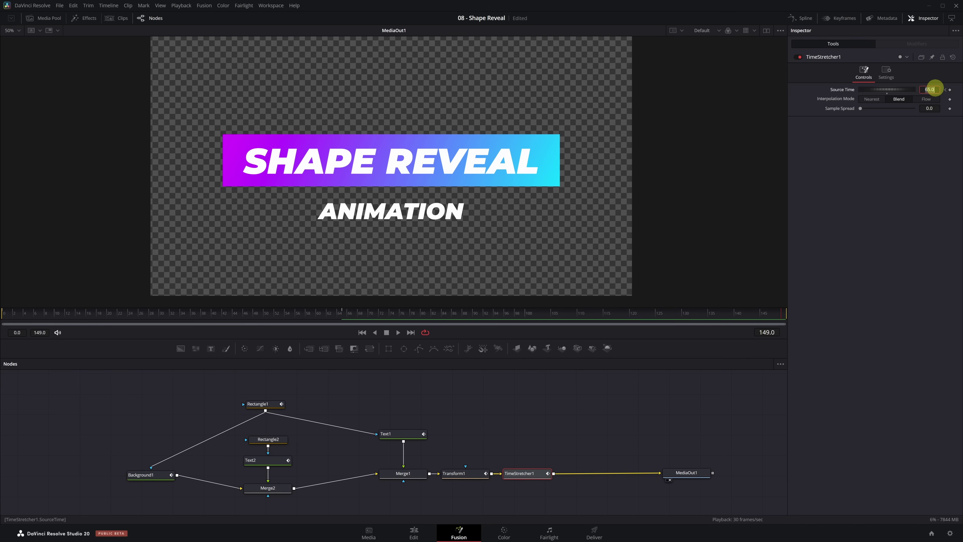
key("Return")
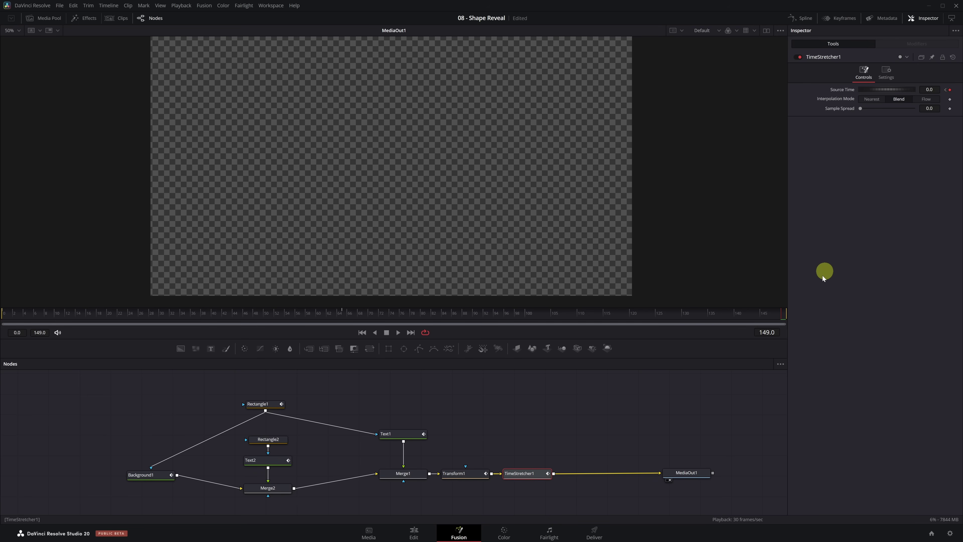
At frame 84, keyframe Source Time 65 to hold the title, then preview on the Edit page.
left_click(777, 333)
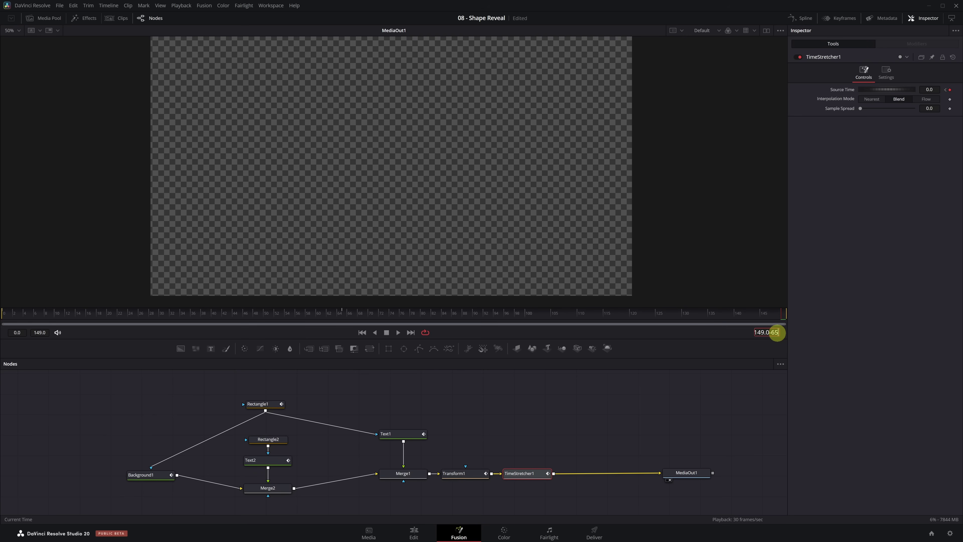
key("Return")
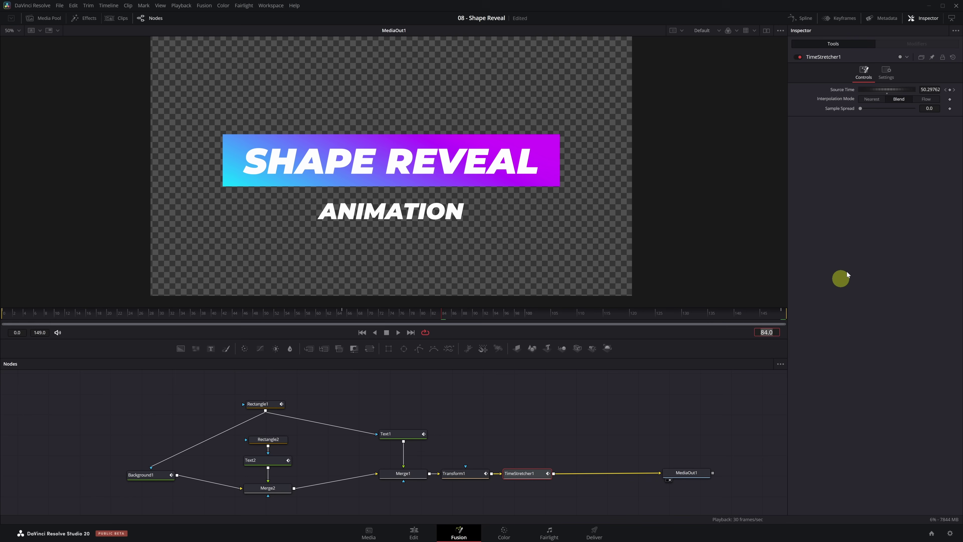
left_click(937, 89)
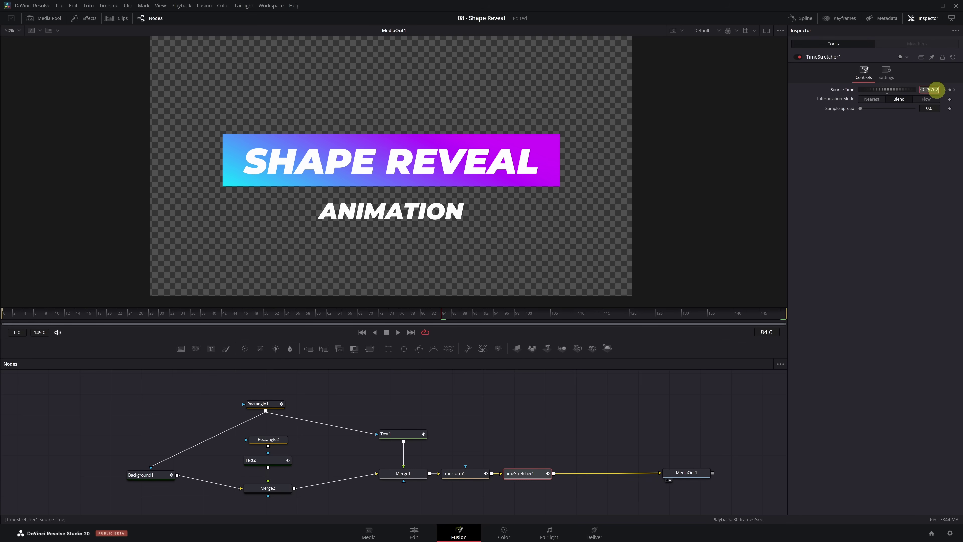
type("65")
key("Return")
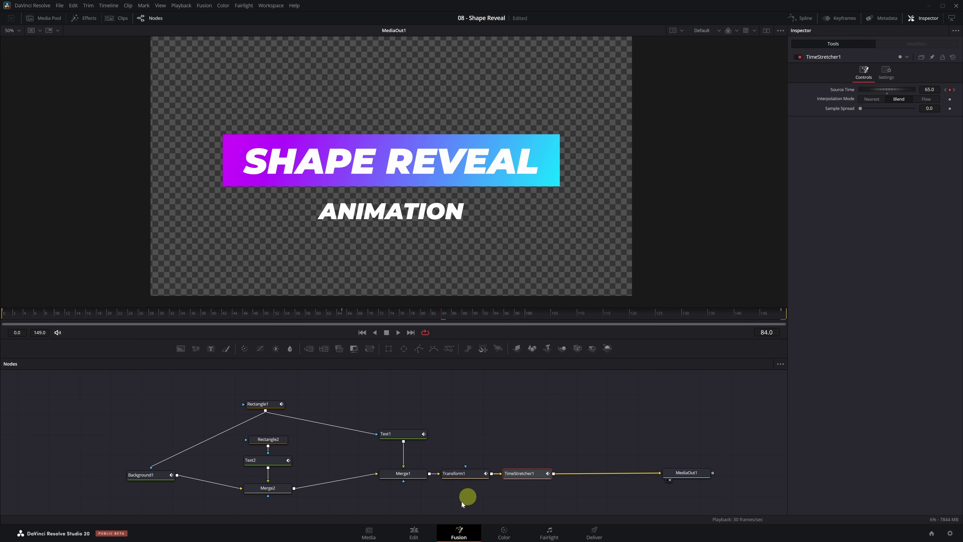
left_click(415, 532)
key("space")
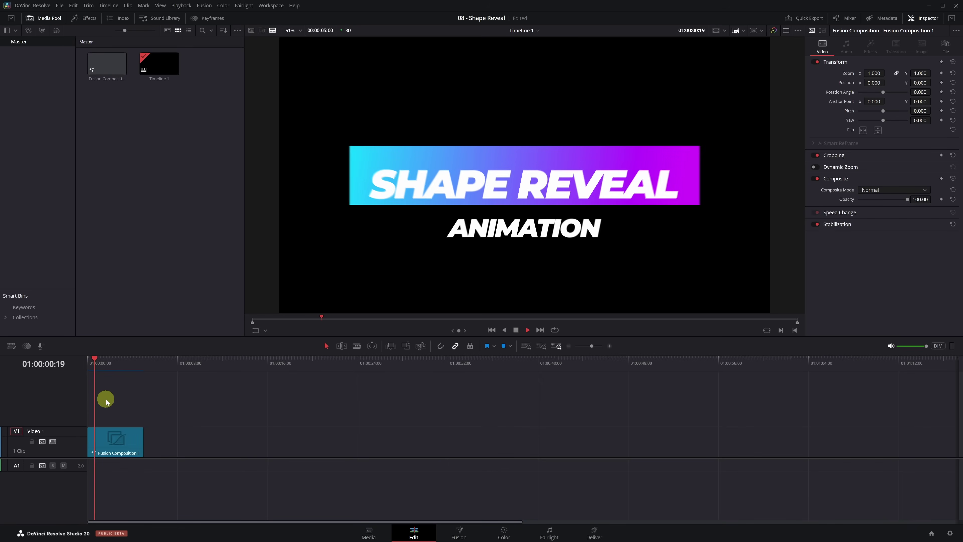